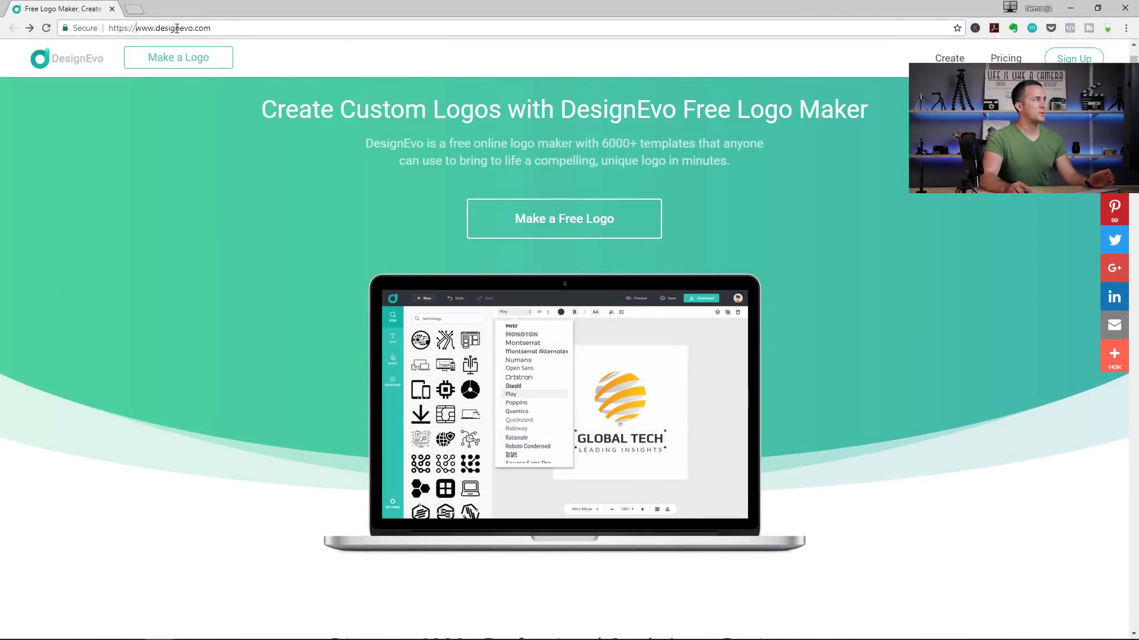
# - Scroll through the Popular logo templates in the gallery
pyautogui.moveTo(136, 28); pyautogui.dragTo(233, 28)
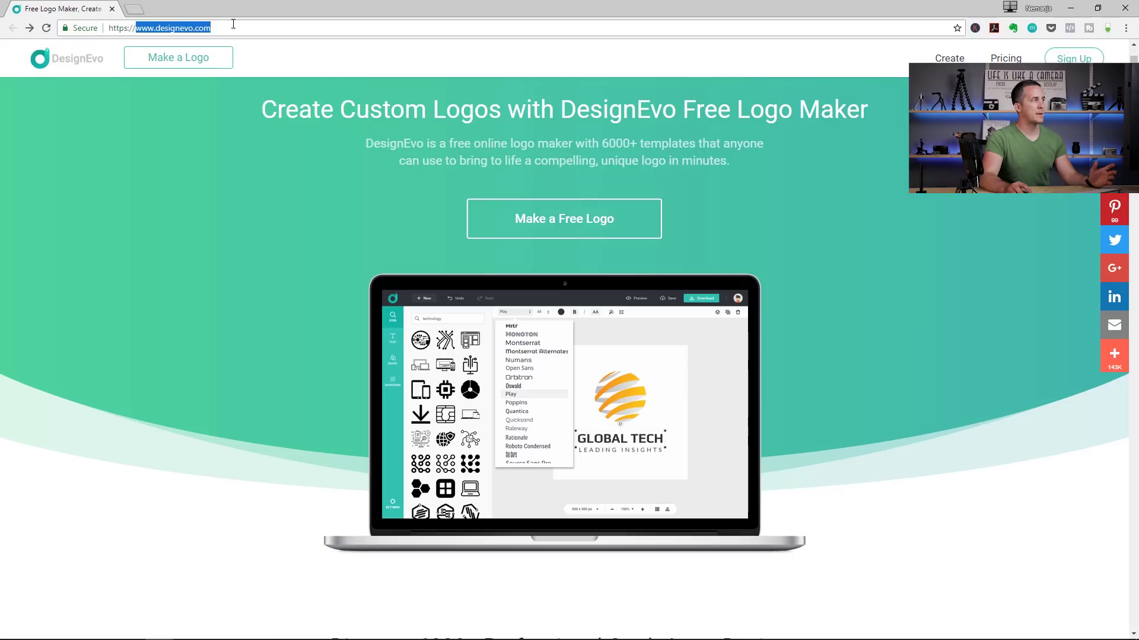
pyautogui.click(308, 231)
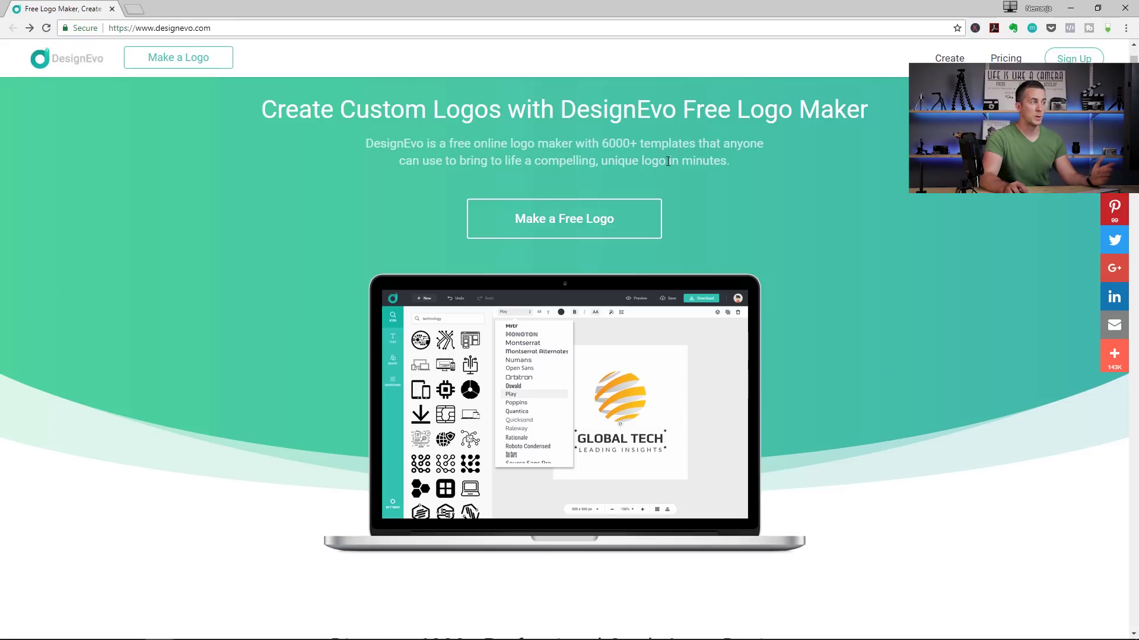
pyautogui.moveTo(1134, 59)
pyautogui.mouseDown()
pyautogui.moveTo(1137, 437)
pyautogui.moveTo(1135, 76)
pyautogui.mouseUp()
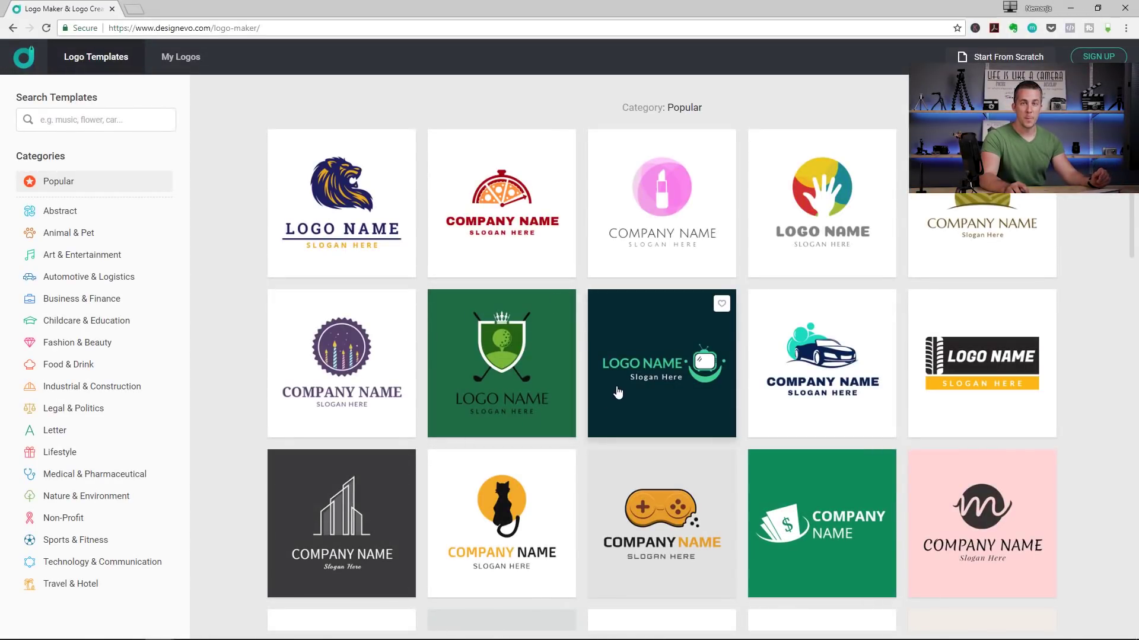
pyautogui.scroll(-3, 618, 391)
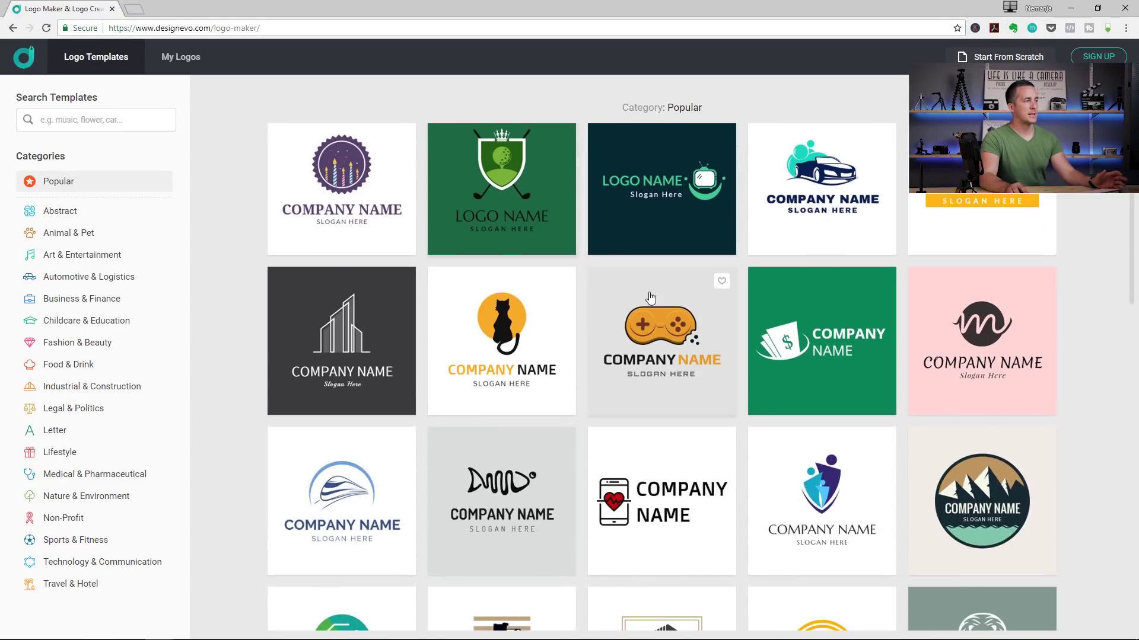
pyautogui.scroll(-8, 623, 332)
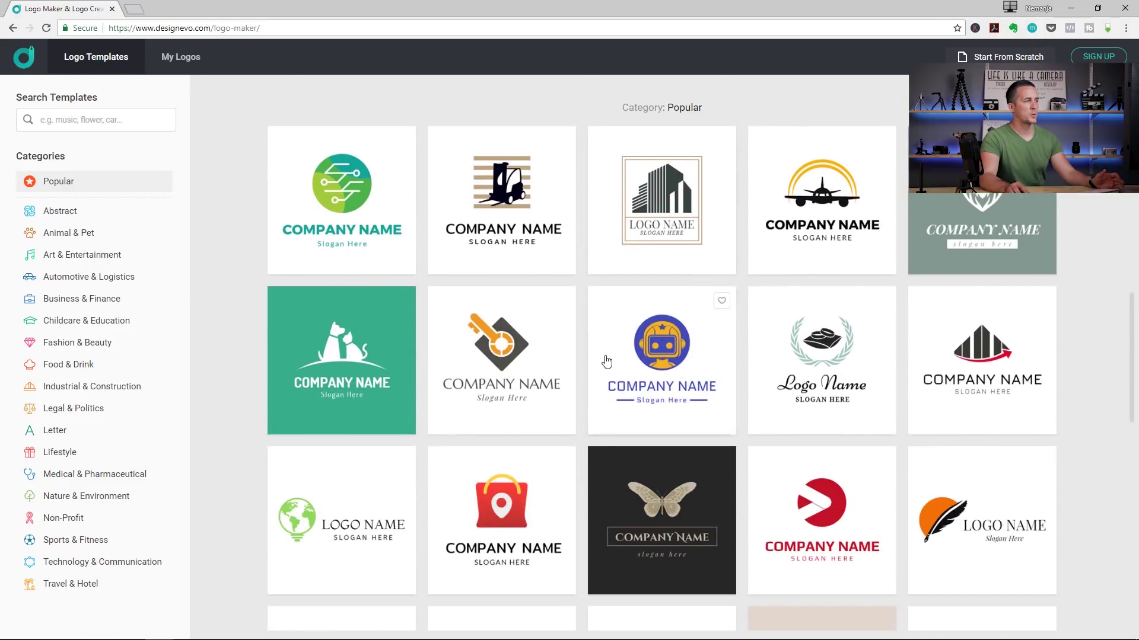
pyautogui.scroll(-10, 608, 361)
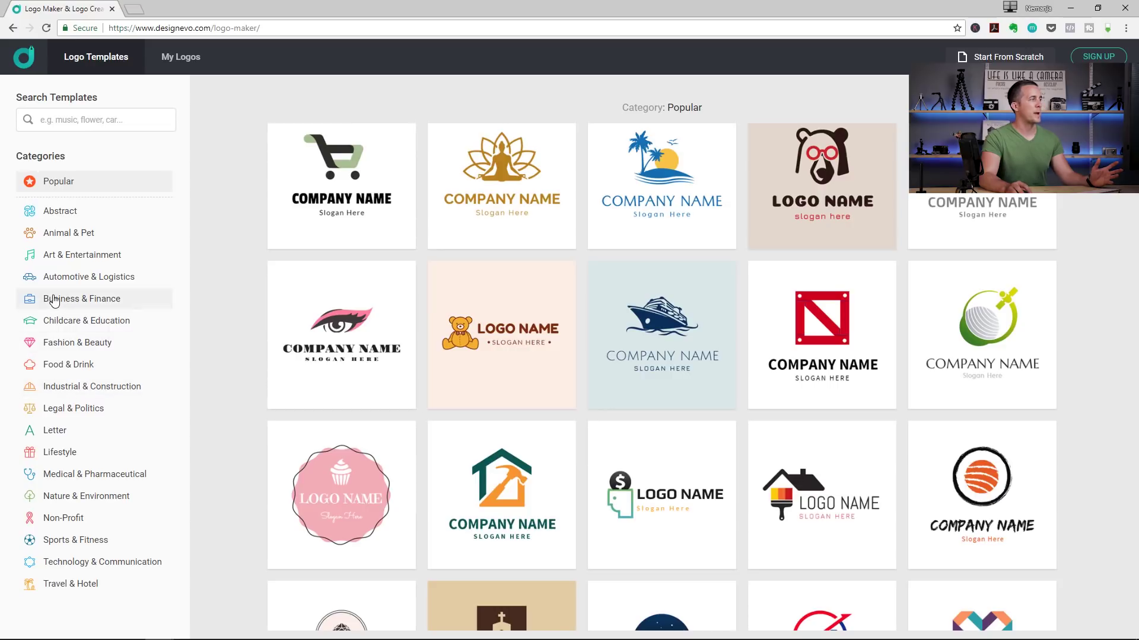
# - Browse the Business & Finance template category, scrolling through its designs
pyautogui.click(94, 305)
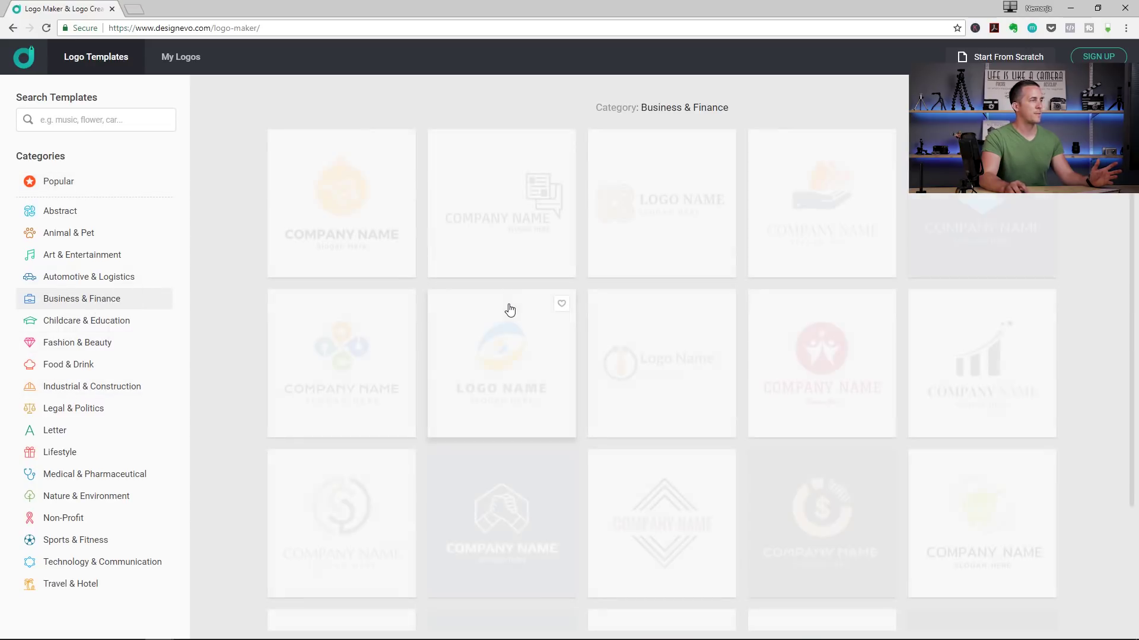
pyautogui.scroll(-3, 712, 356)
pyautogui.scroll(-8, 712, 371)
pyautogui.scroll(-6, 712, 371)
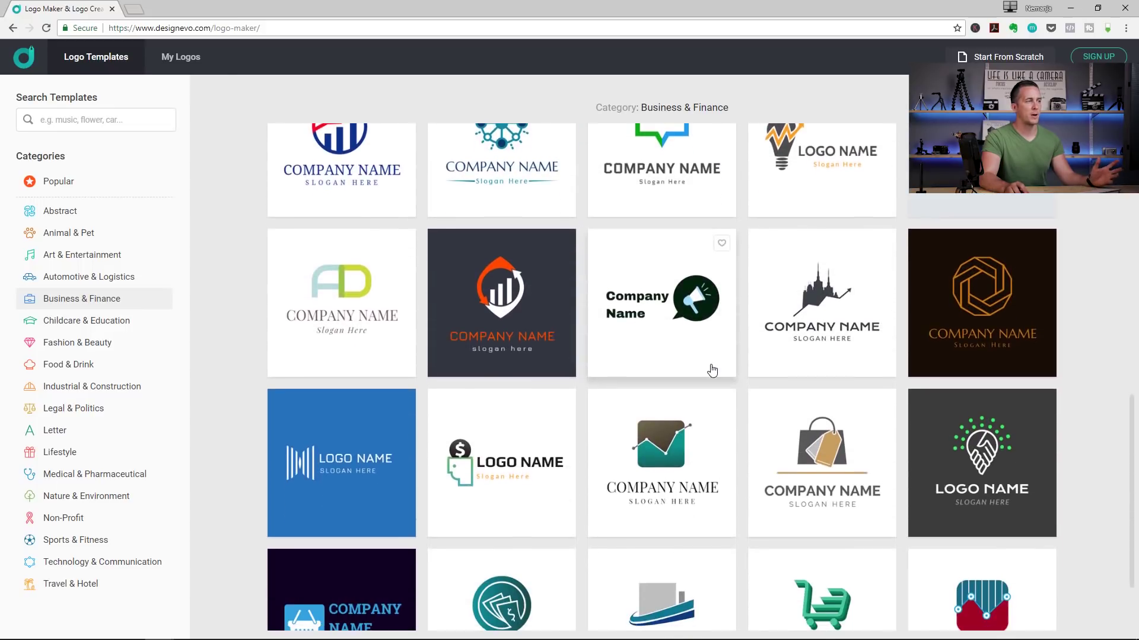
pyautogui.scroll(-5, 712, 370)
# - Check the Lifestyle category, then switch to Art & Entertainment and scroll its templates
pyautogui.click(49, 457)
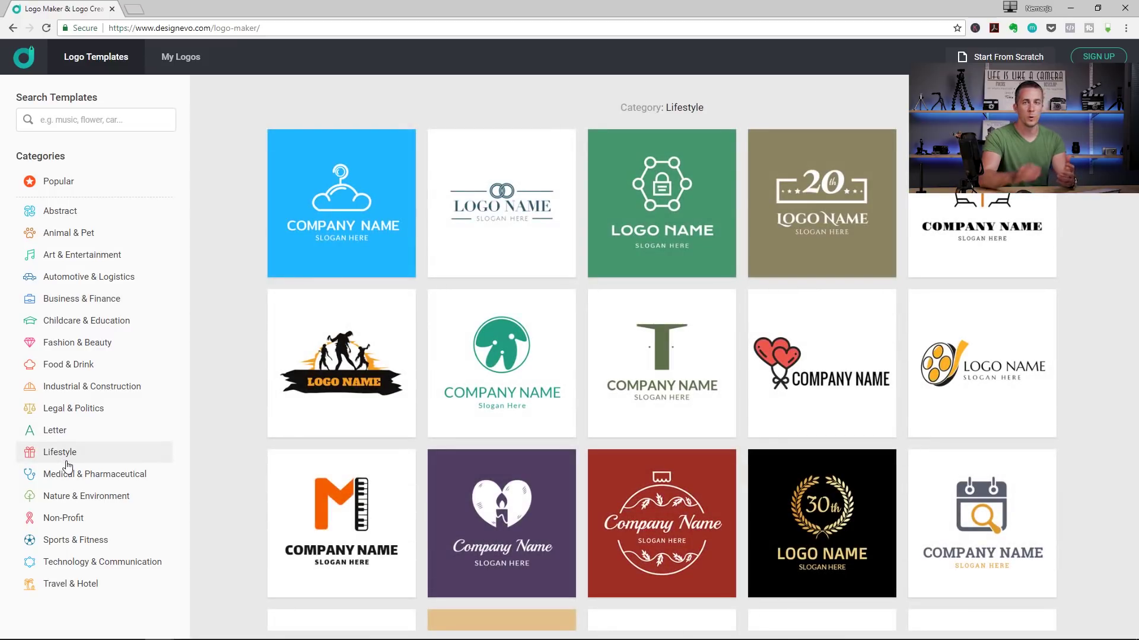
pyautogui.click(60, 261)
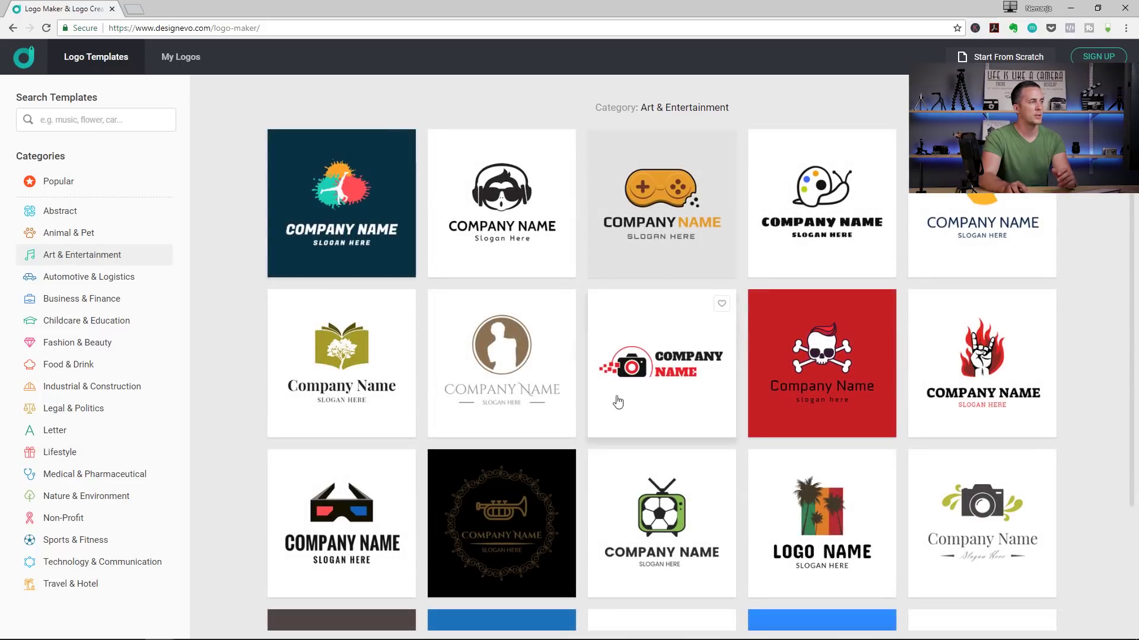
pyautogui.scroll(-3, 1040, 498)
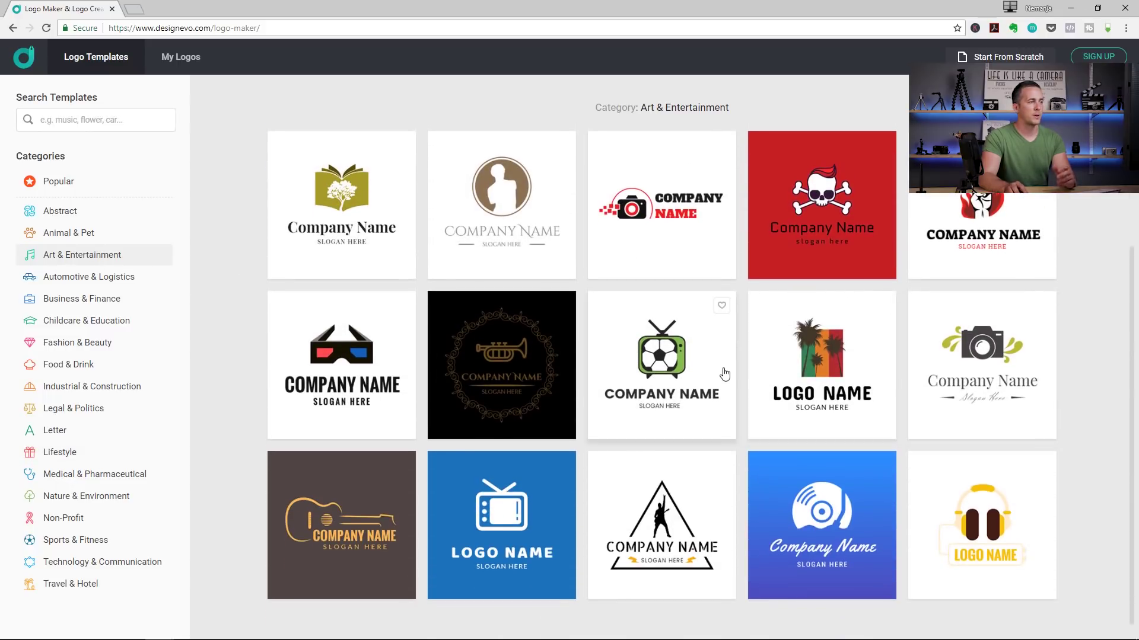
pyautogui.scroll(-4, 724, 374)
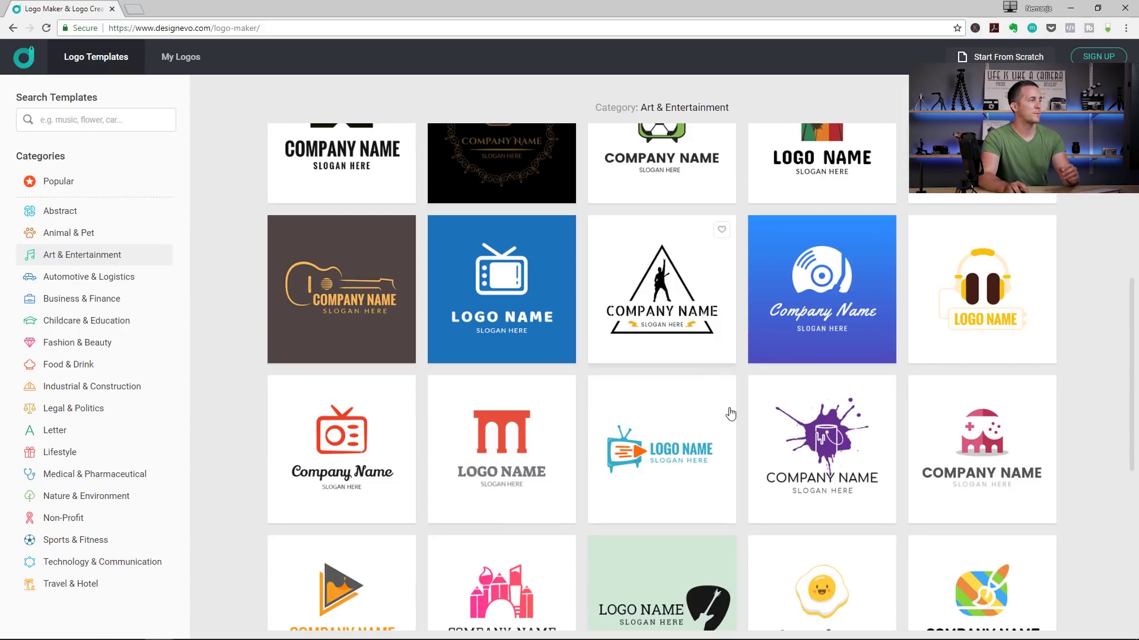
pyautogui.scroll(2, 633, 266)
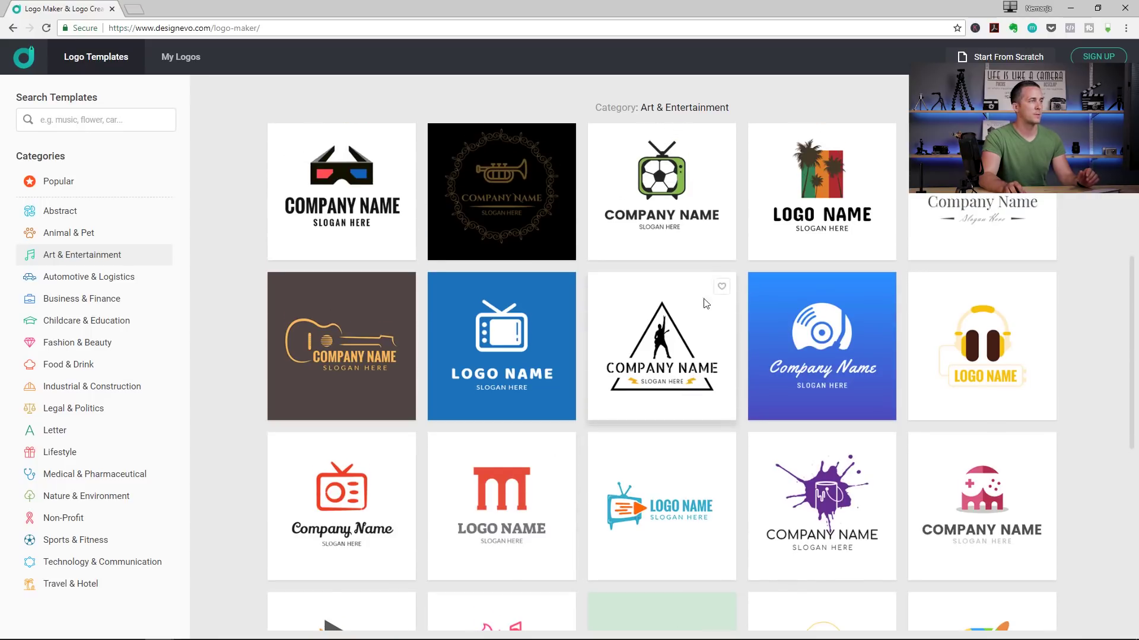
# - Search the logo templates for 'photography' and scroll the results
pyautogui.click(57, 124)
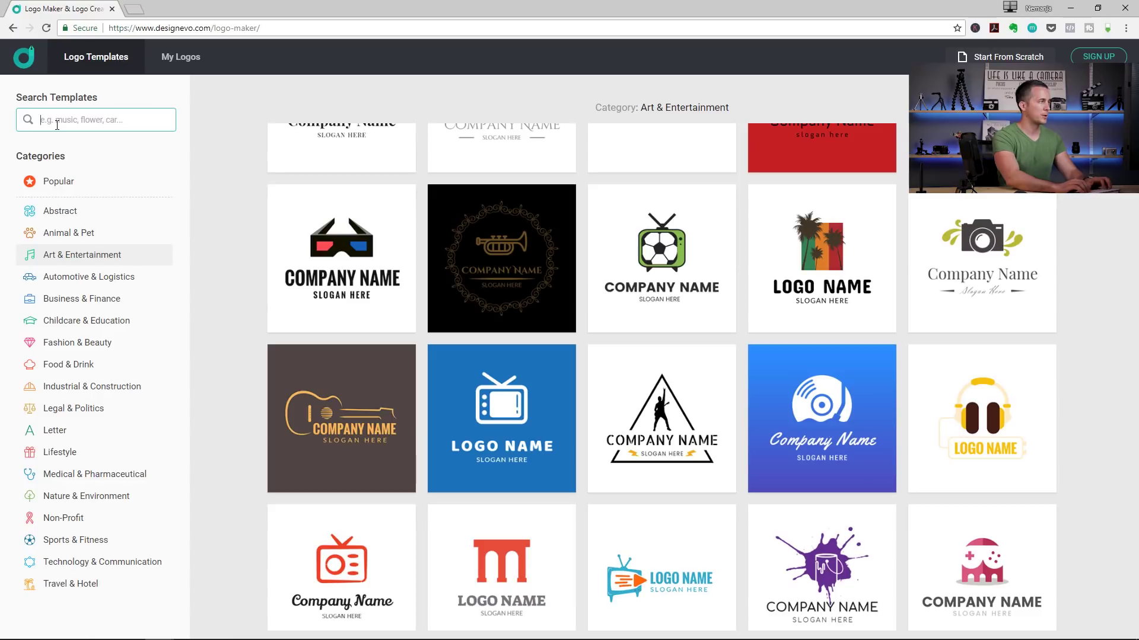
pyautogui.write('photography')
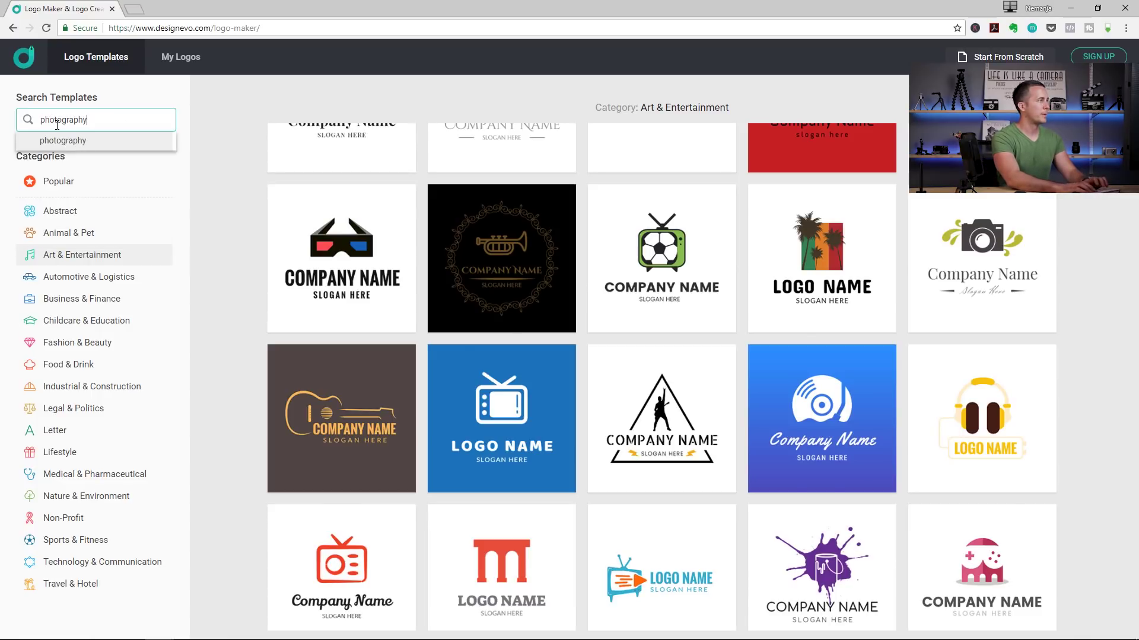
pyautogui.press('Return')
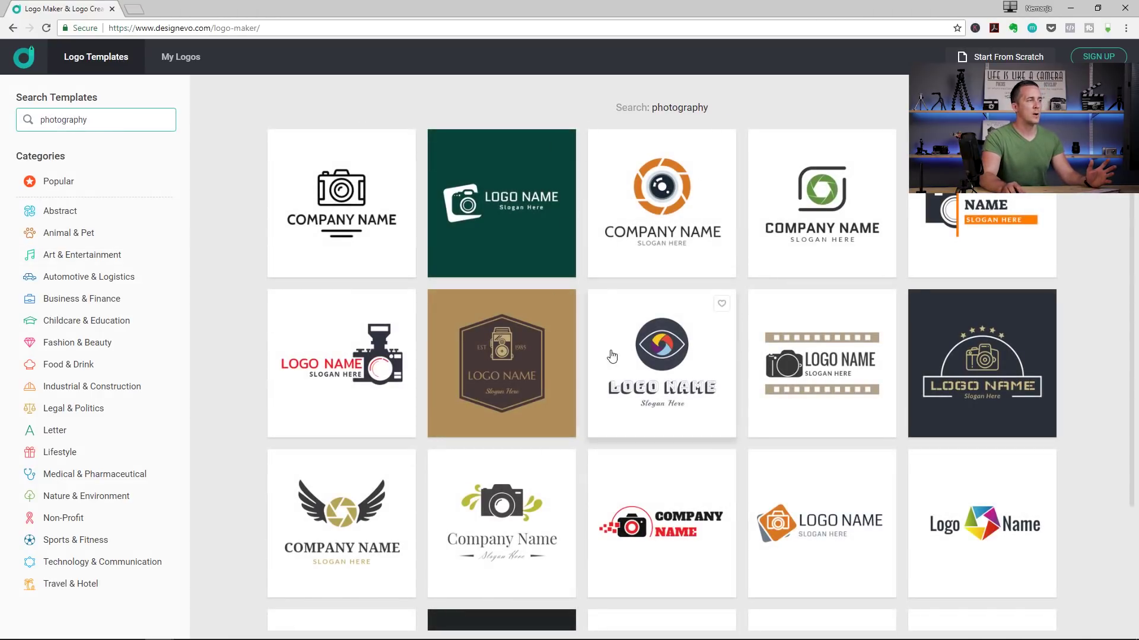
pyautogui.scroll(-5, 724, 383)
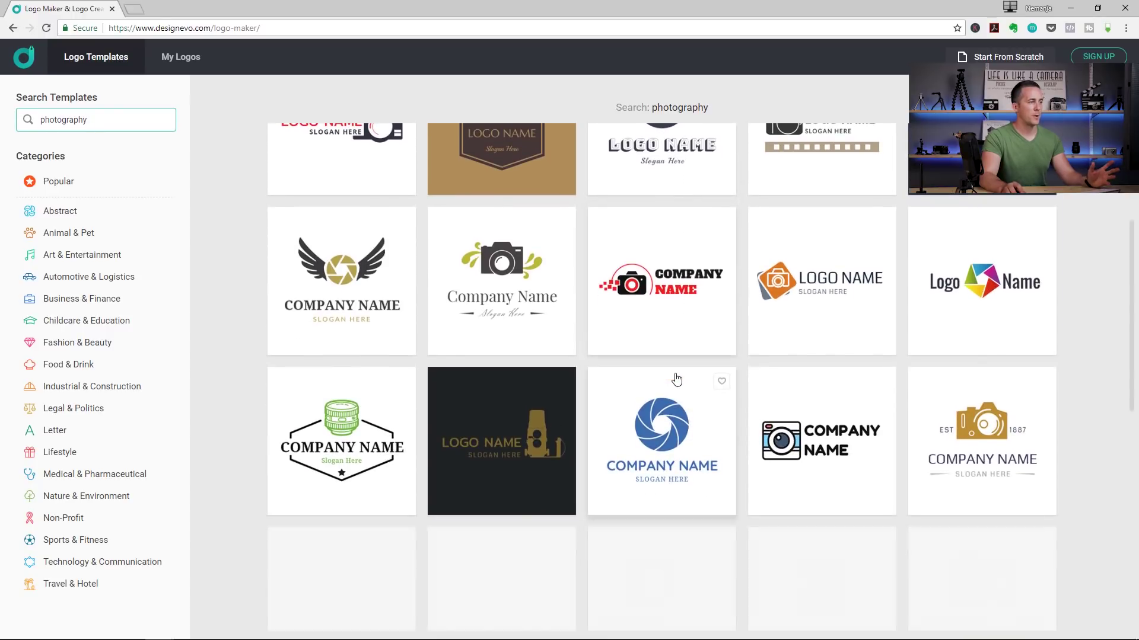
pyautogui.scroll(-3, 664, 368)
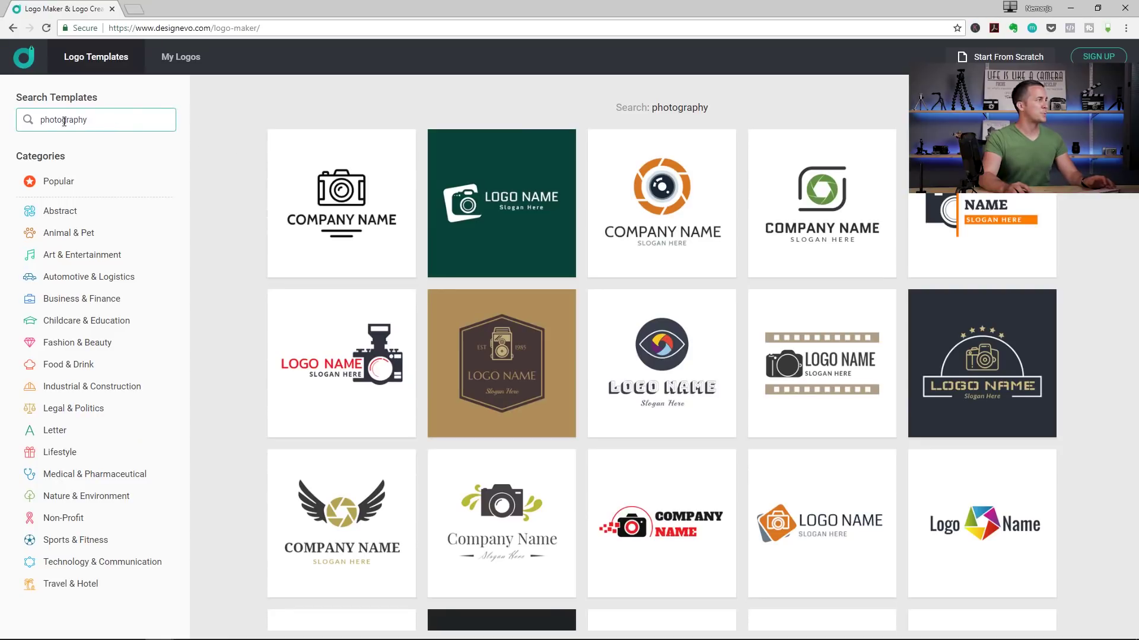
# - Replace the search term with 'juice' and scroll through the juice logo results
pyautogui.tripleClick(23, 112)
pyautogui.press('BackSpace')
pyautogui.write('juice')
pyautogui.press('Return')
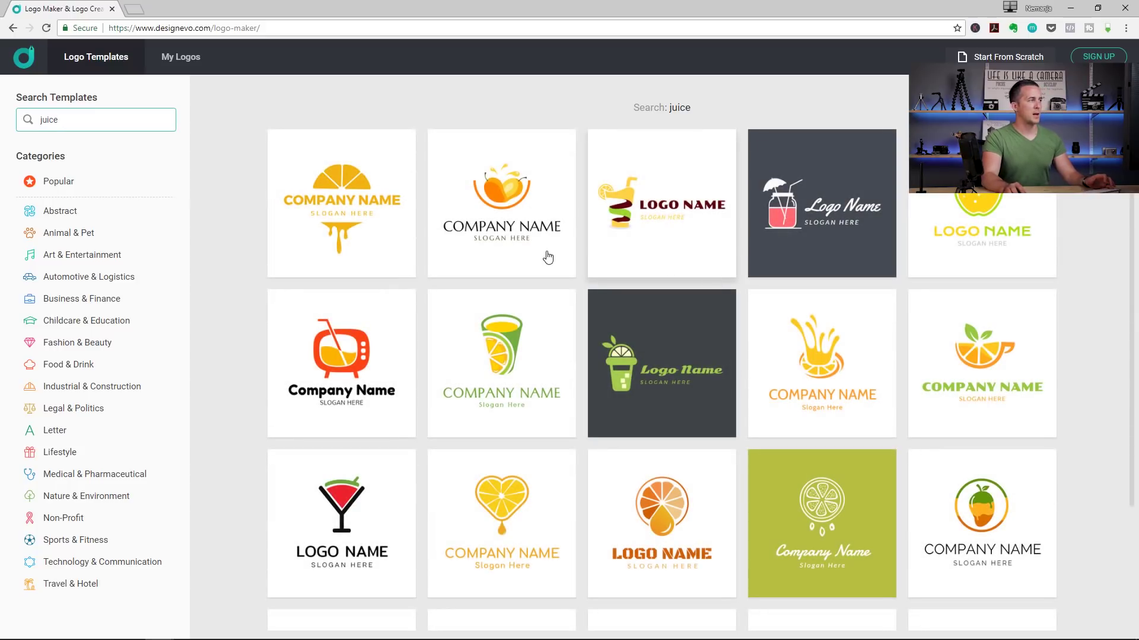
pyautogui.scroll(-2, 483, 279)
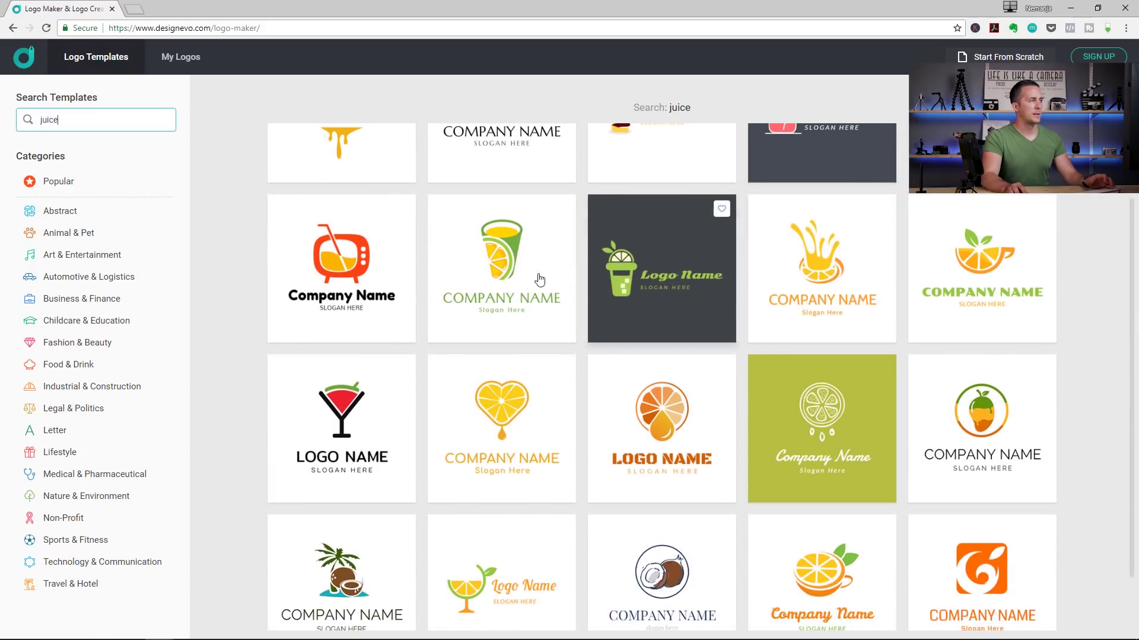
pyautogui.scroll(-1, 652, 331)
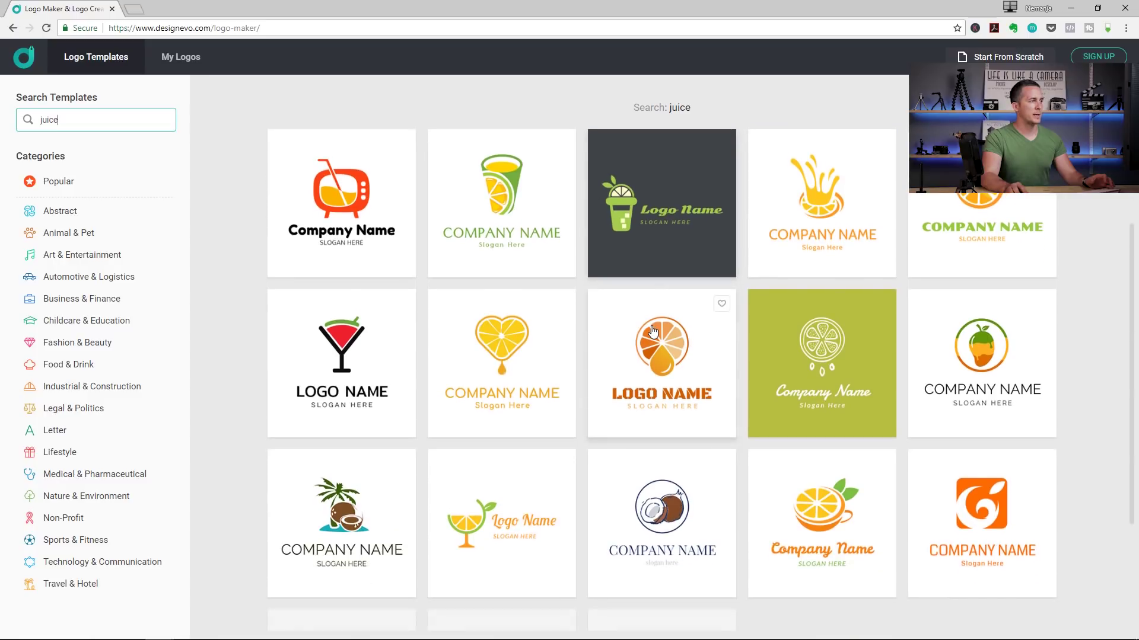
pyautogui.scroll(-3, 653, 330)
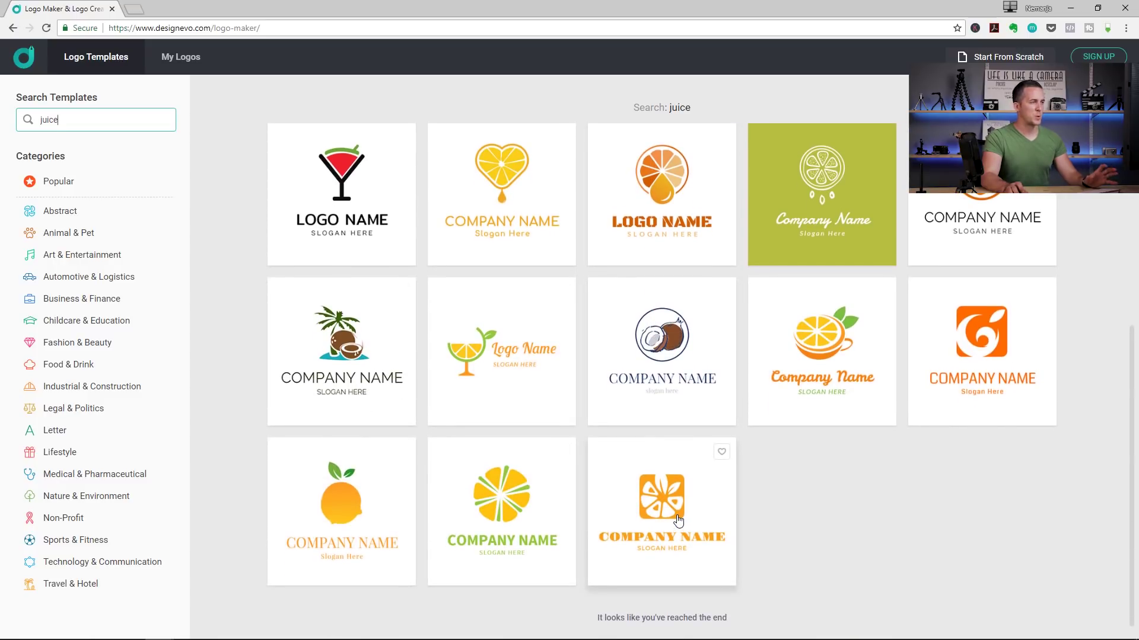
pyautogui.scroll(5, 678, 520)
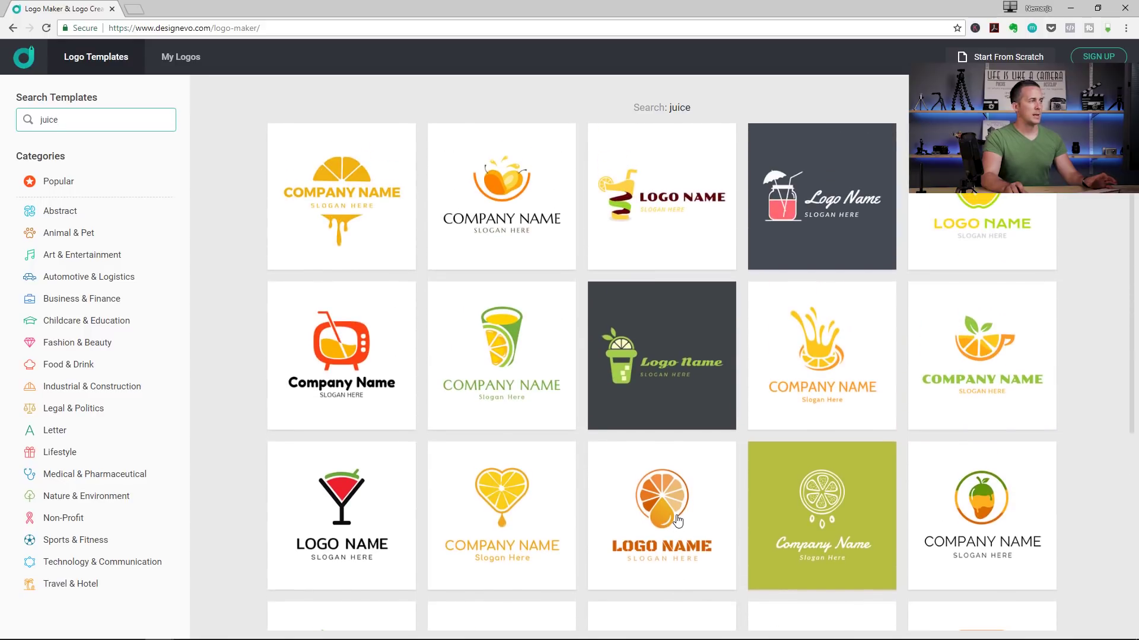
# - Start the juice-cup template with name 'Squeeze' and slogan 'Good nutrition is our mission' in the editor
pyautogui.click(663, 211)
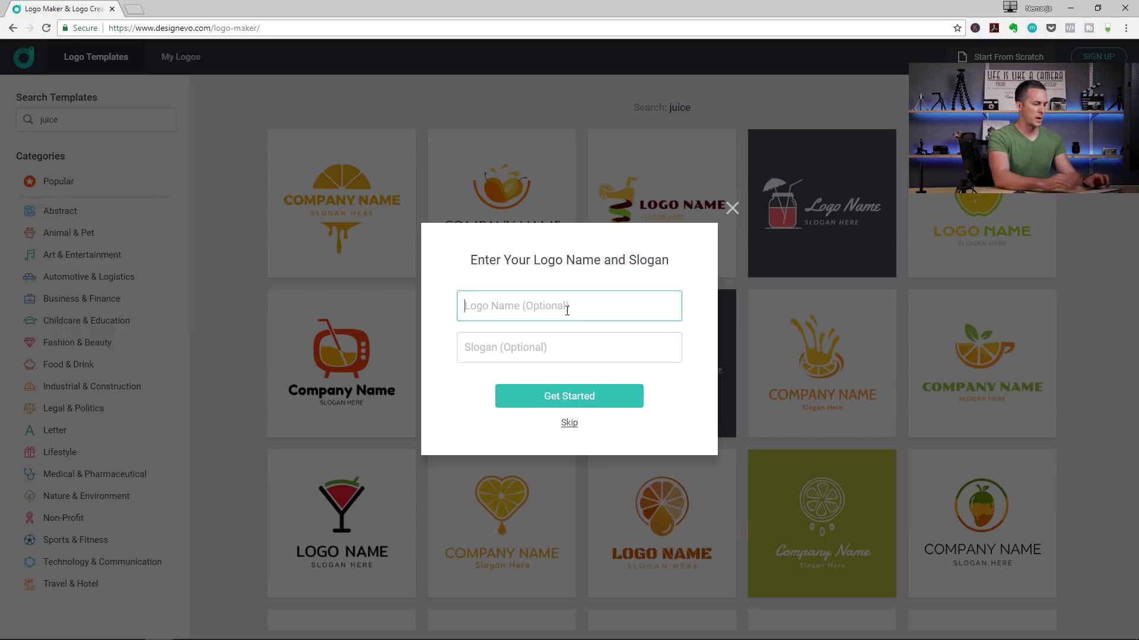
pyautogui.write('Squeeze')
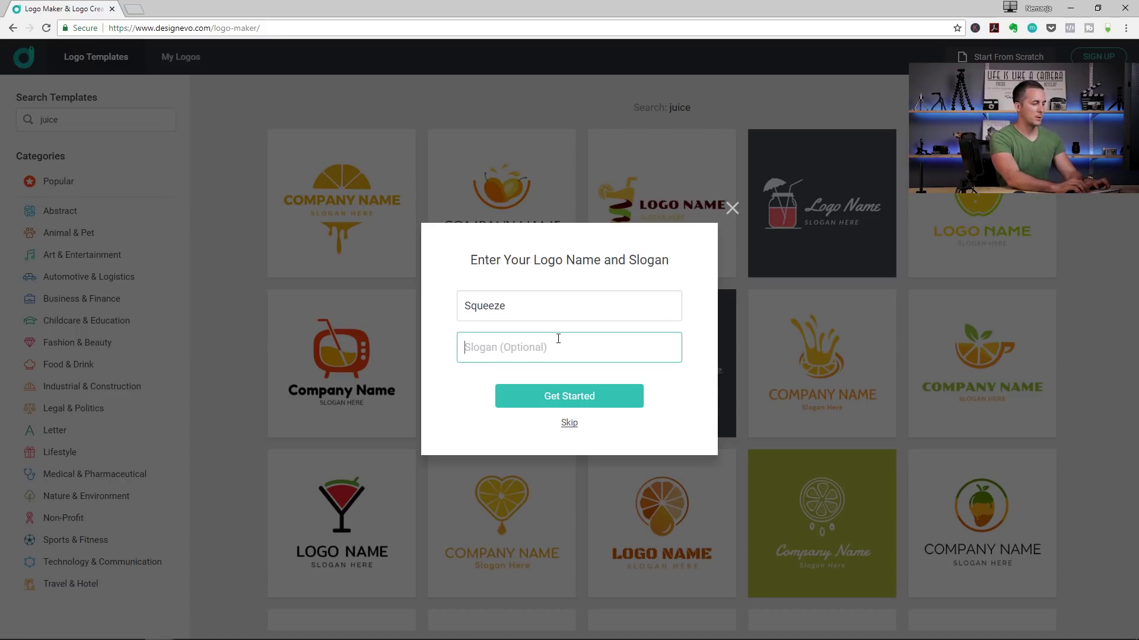
pyautogui.write('Good nutrition is our mission')
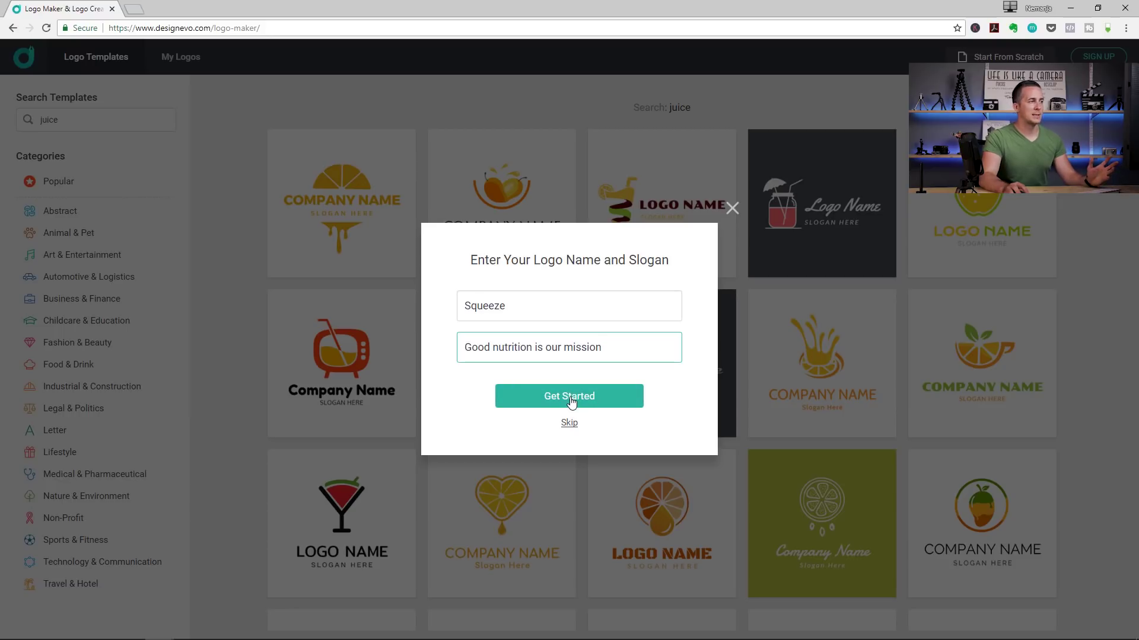
pyautogui.click(571, 402)
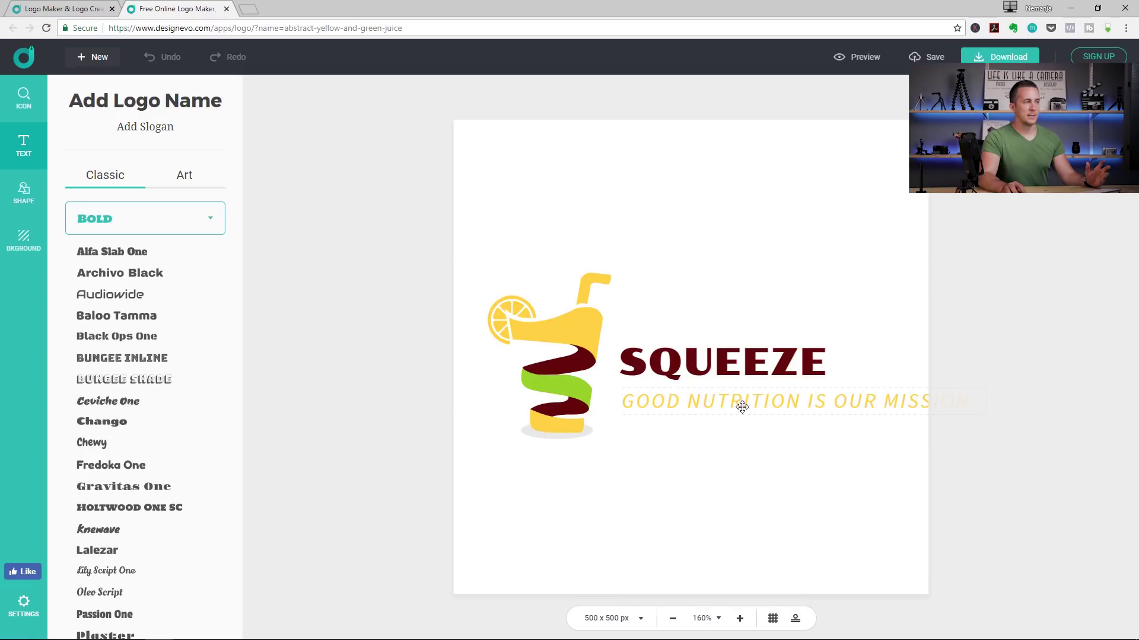
# - Resize the slogan, break it into two lines before 'IS', and centre-align it
pyautogui.click(831, 401)
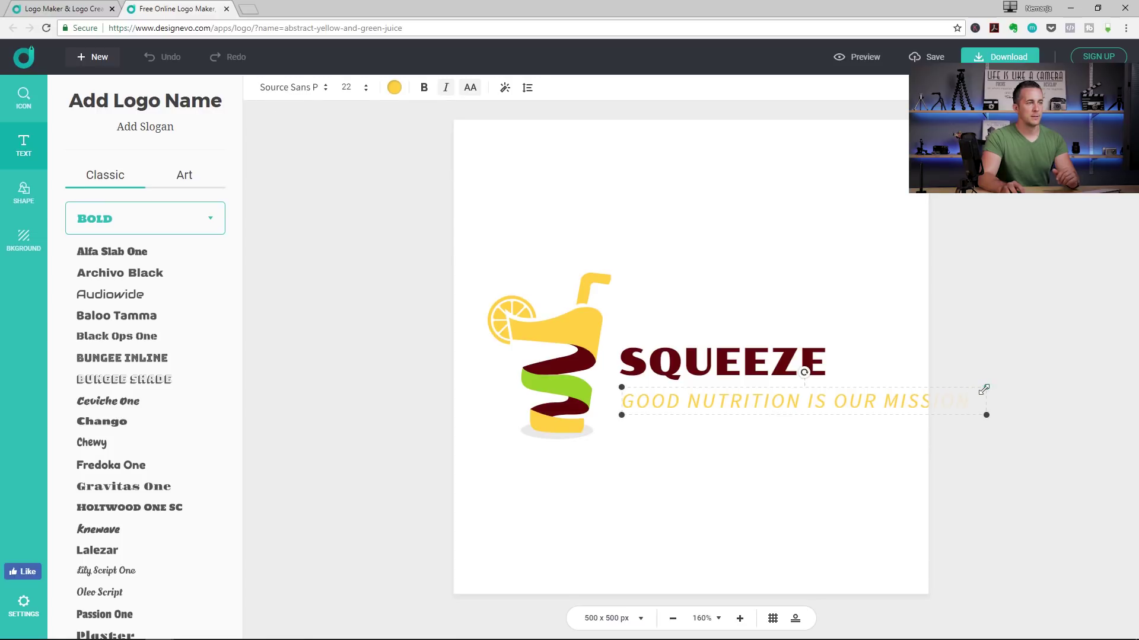
pyautogui.moveTo(984, 389); pyautogui.dragTo(909, 394)
pyautogui.doubleClick(777, 406)
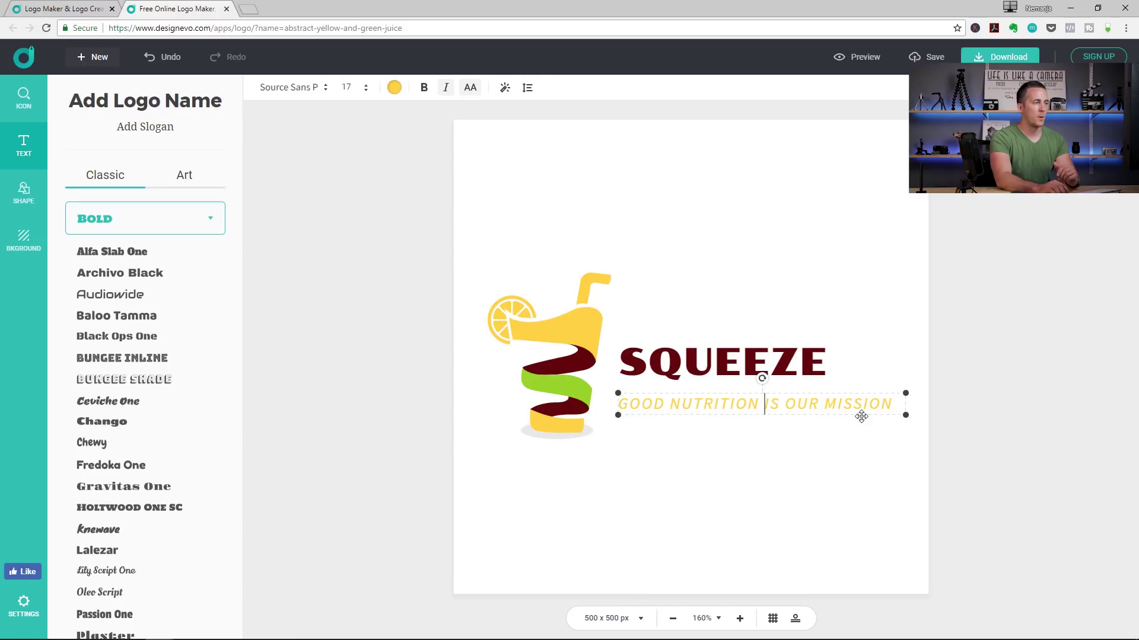
pyautogui.press('Return')
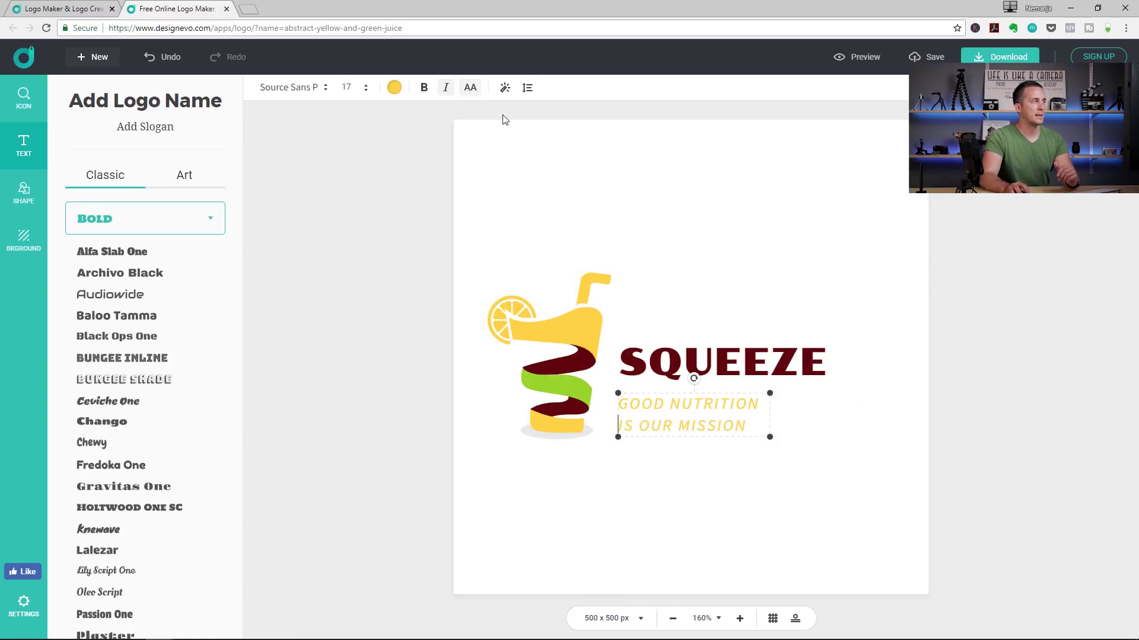
pyautogui.click(529, 89)
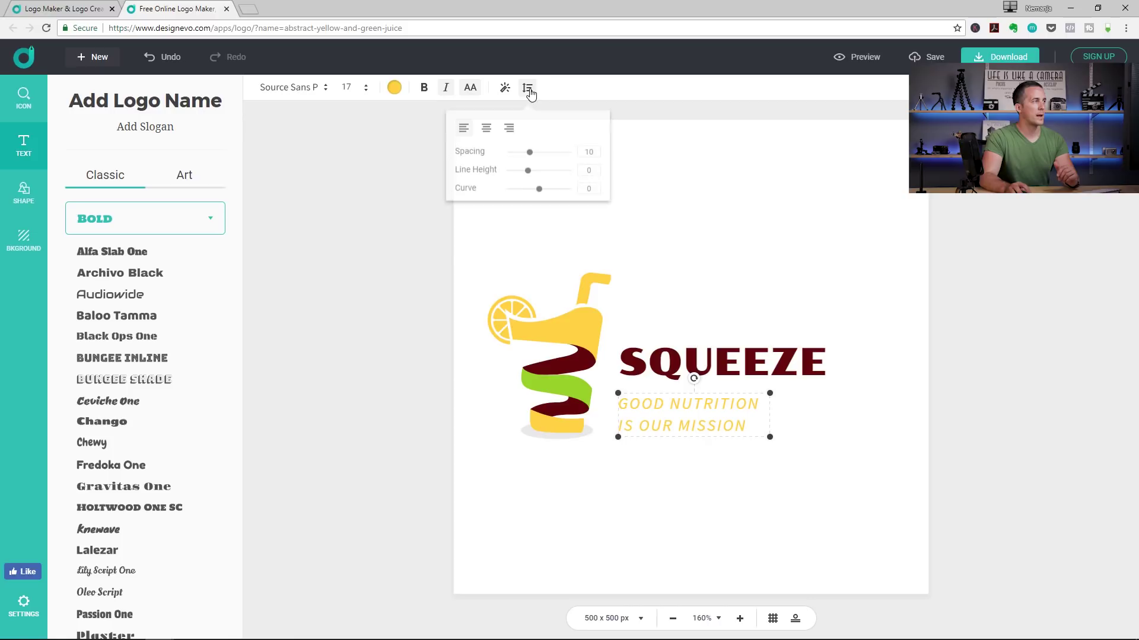
pyautogui.click(487, 126)
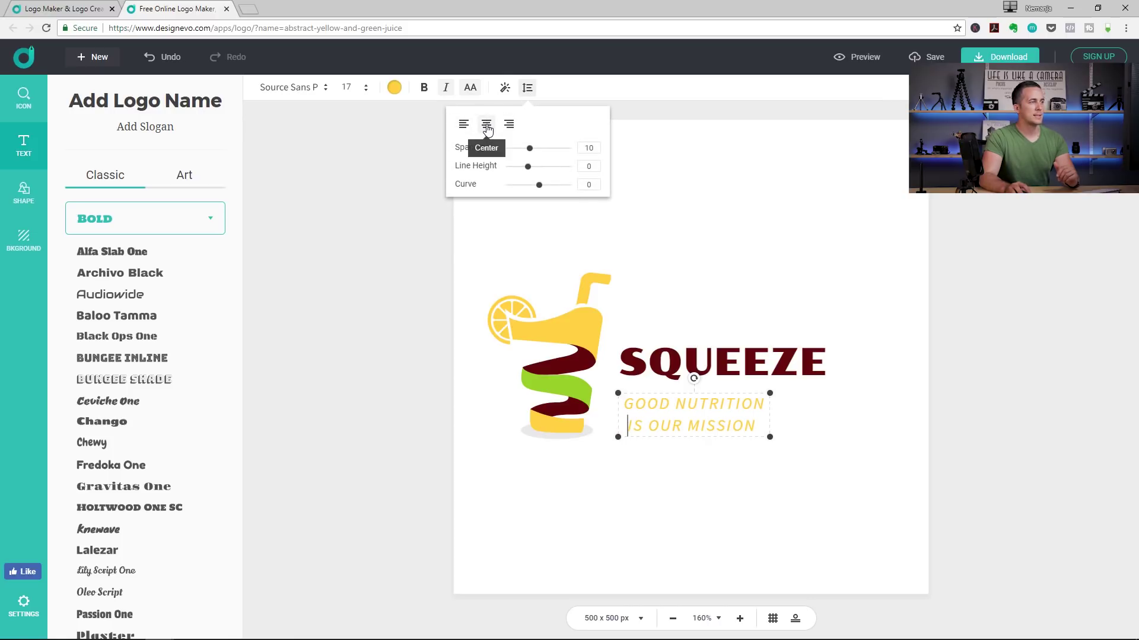
pyautogui.click(770, 437)
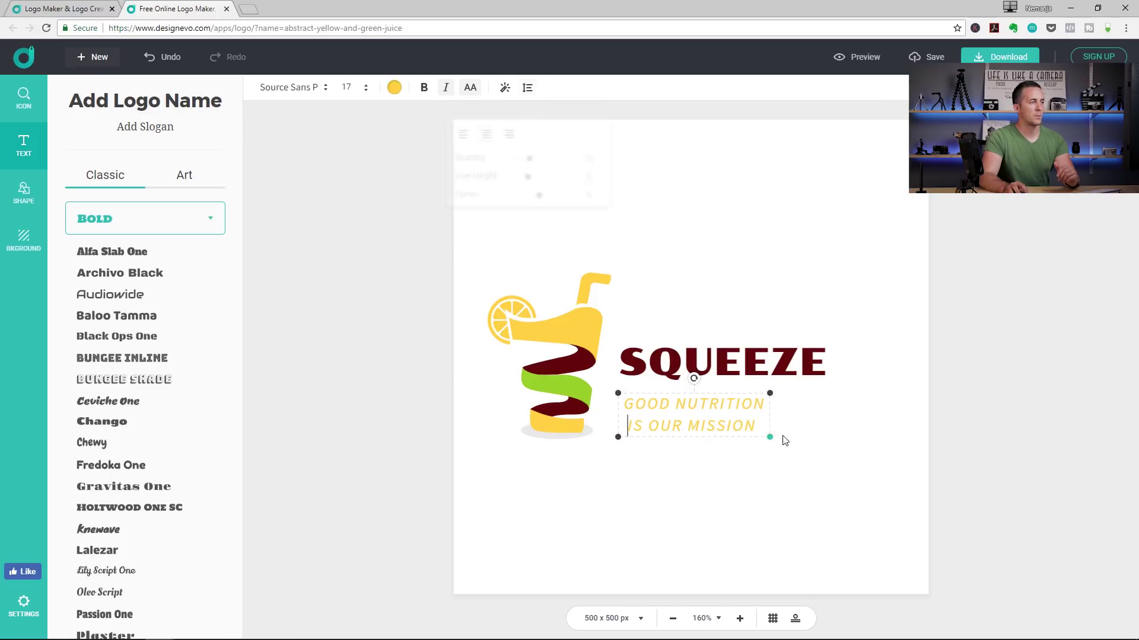
# - Enlarge the slogan and move SQUEEZE and the slogan higher beside the cup
pyautogui.moveTo(770, 437); pyautogui.dragTo(836, 447)
pyautogui.click(836, 447)
pyautogui.moveTo(750, 356); pyautogui.dragTo(752, 322)
pyautogui.moveTo(739, 408); pyautogui.dragTo(743, 395)
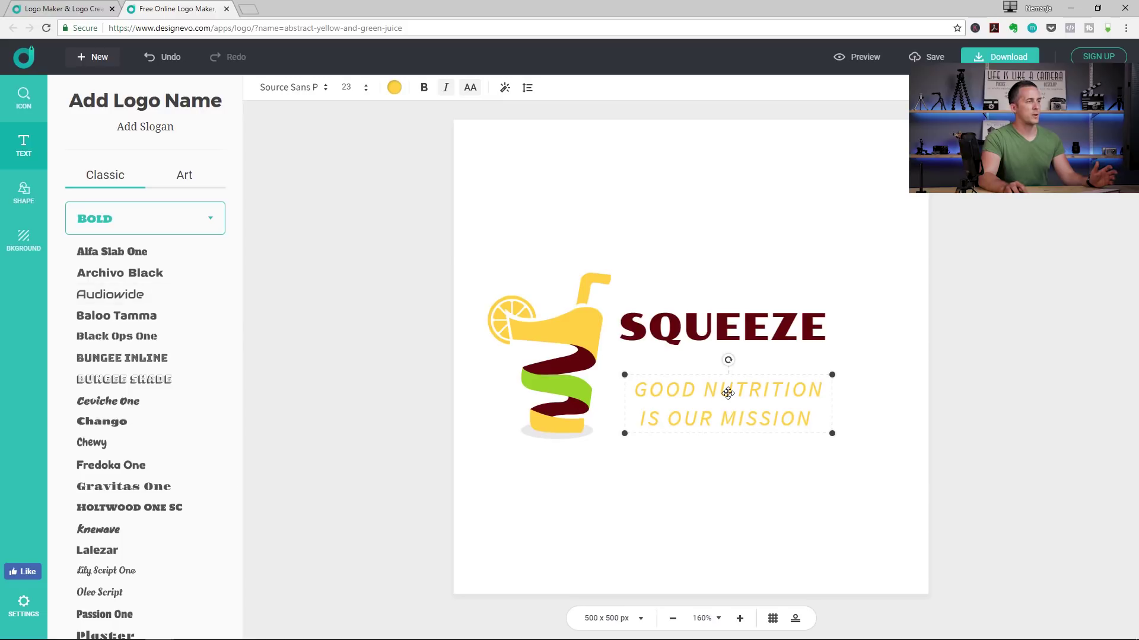
# - Try Dancing Script, Courgette and Homemade Apple handwriting fonts on the slogan
pyautogui.click(183, 226)
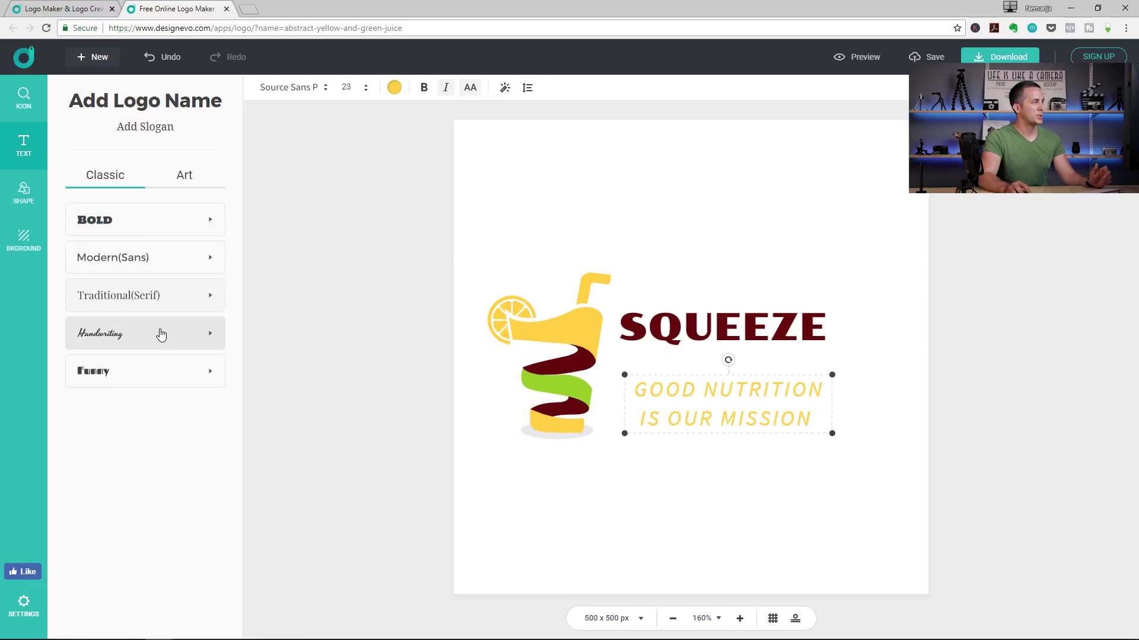
pyautogui.click(160, 332)
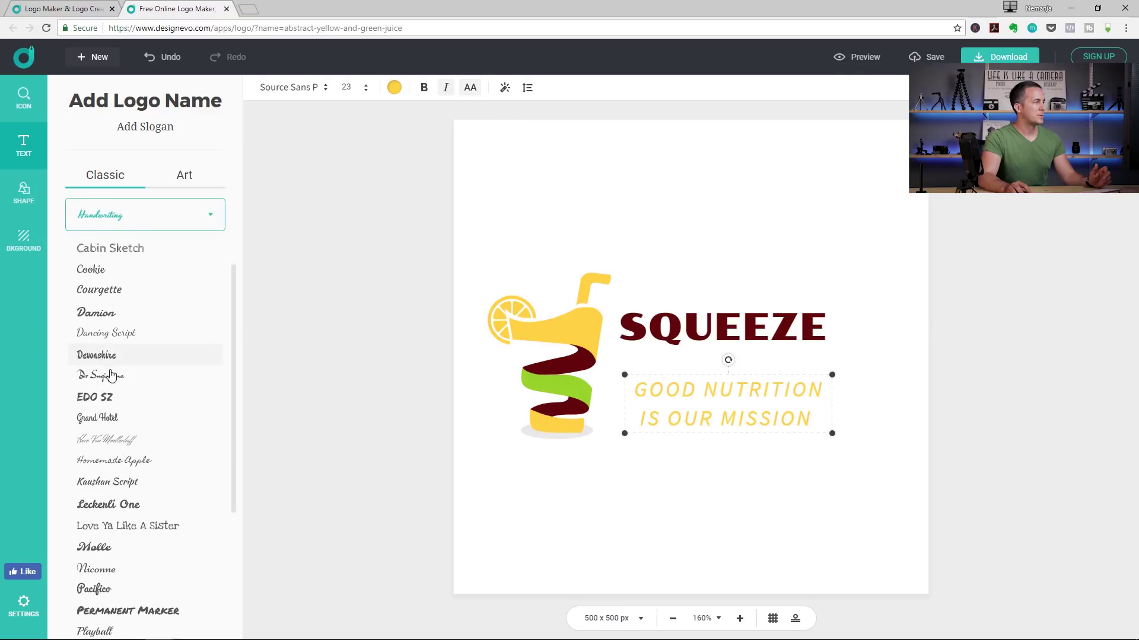
pyautogui.click(106, 340)
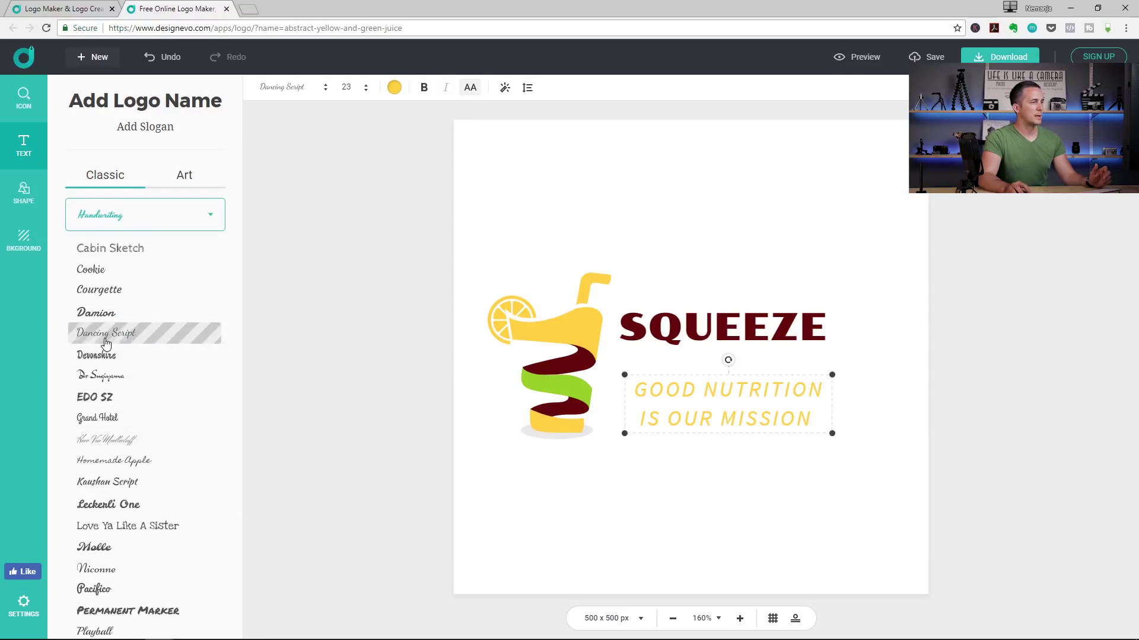
pyautogui.click(105, 300)
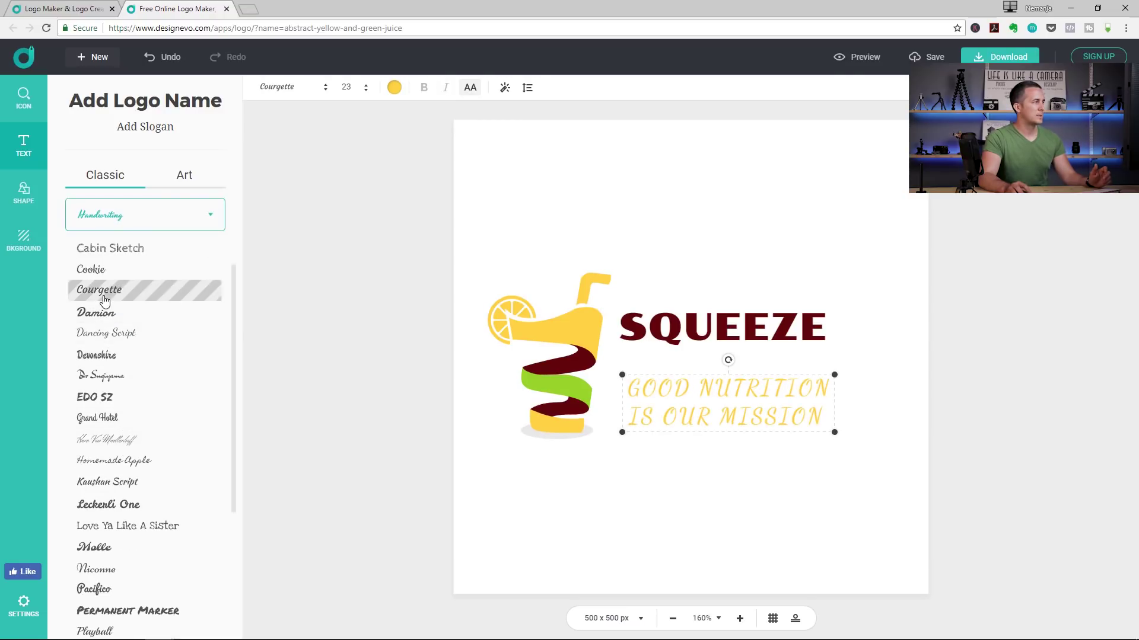
pyautogui.click(108, 464)
pyautogui.click(151, 222)
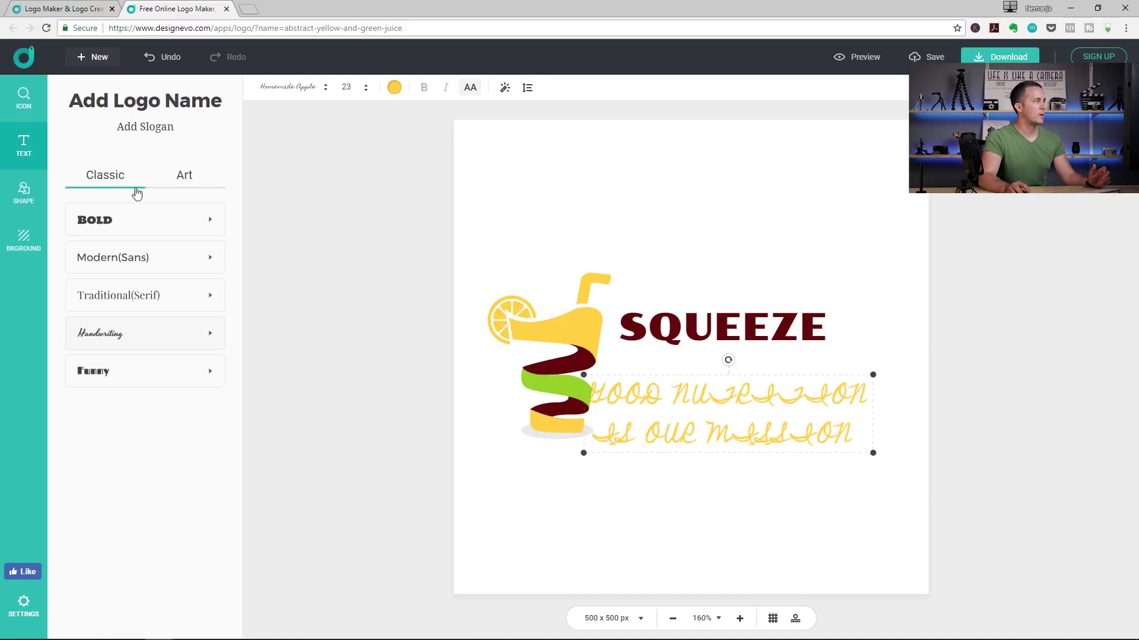
# - Try Modern(Sans) fonts Abel, Comfortaa, Dosis, Julius Sans One, Mandali and Mitr on the slogan
pyautogui.click(125, 254)
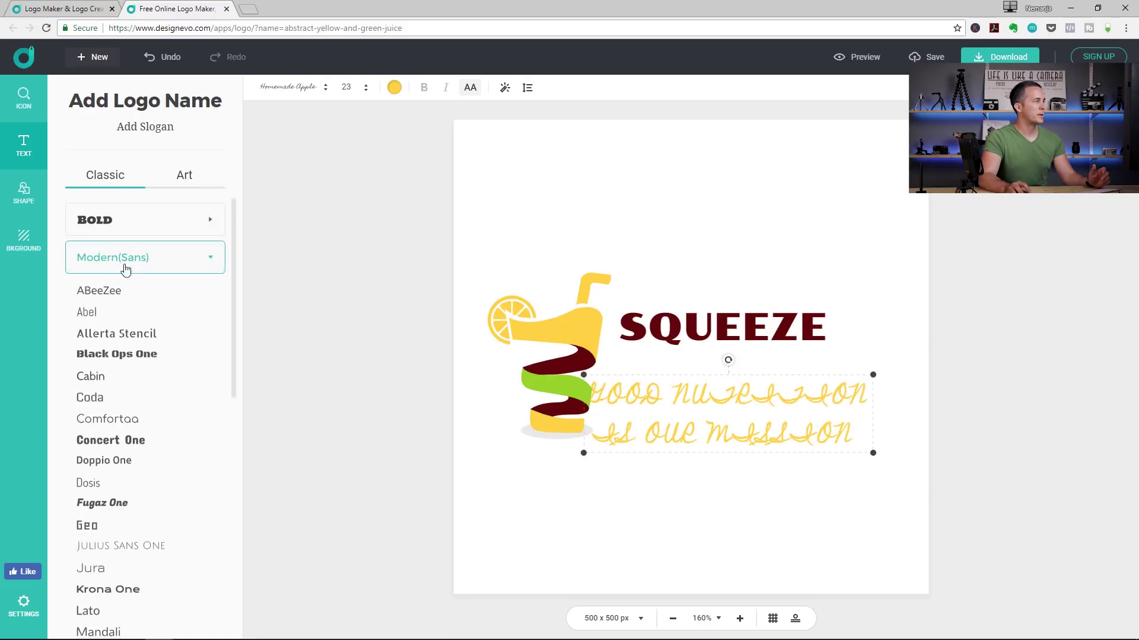
pyautogui.click(99, 277)
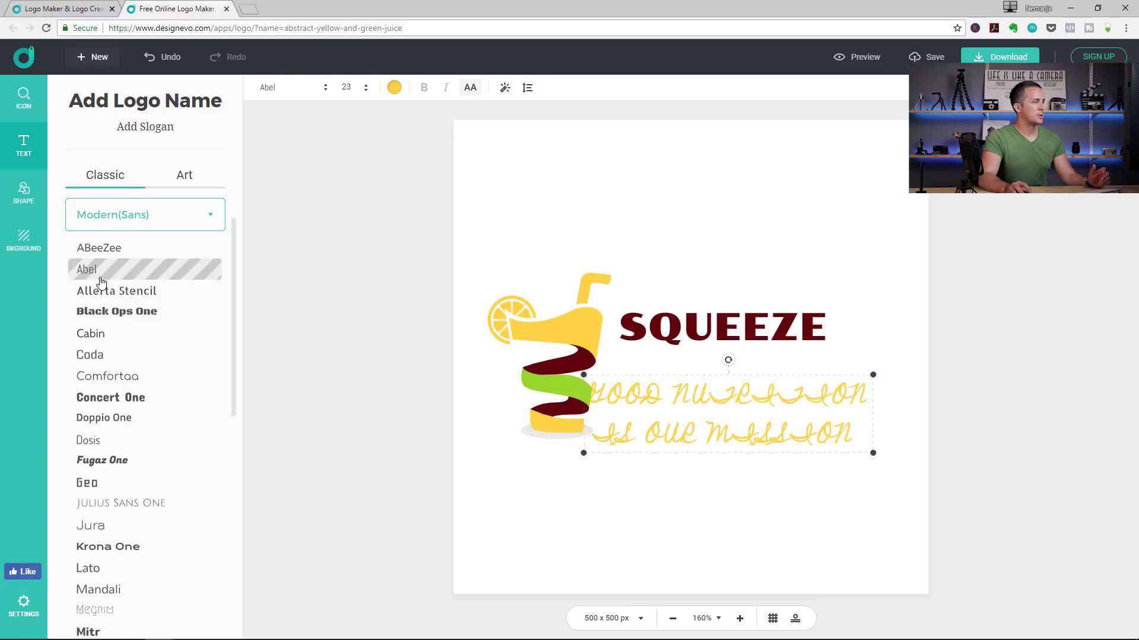
pyautogui.click(114, 378)
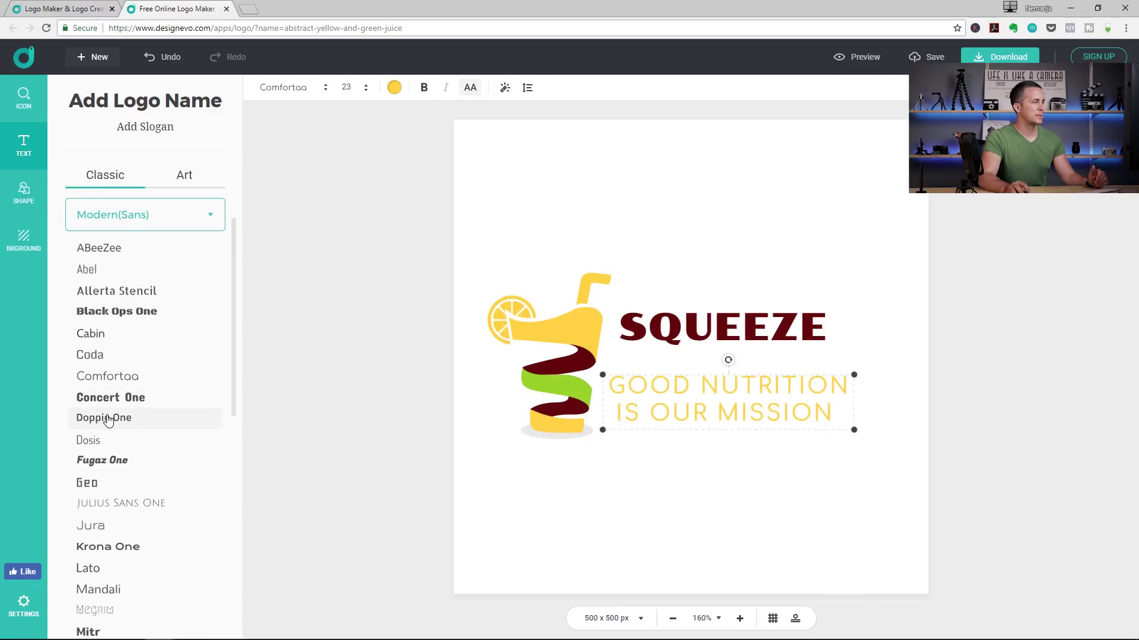
pyautogui.click(90, 443)
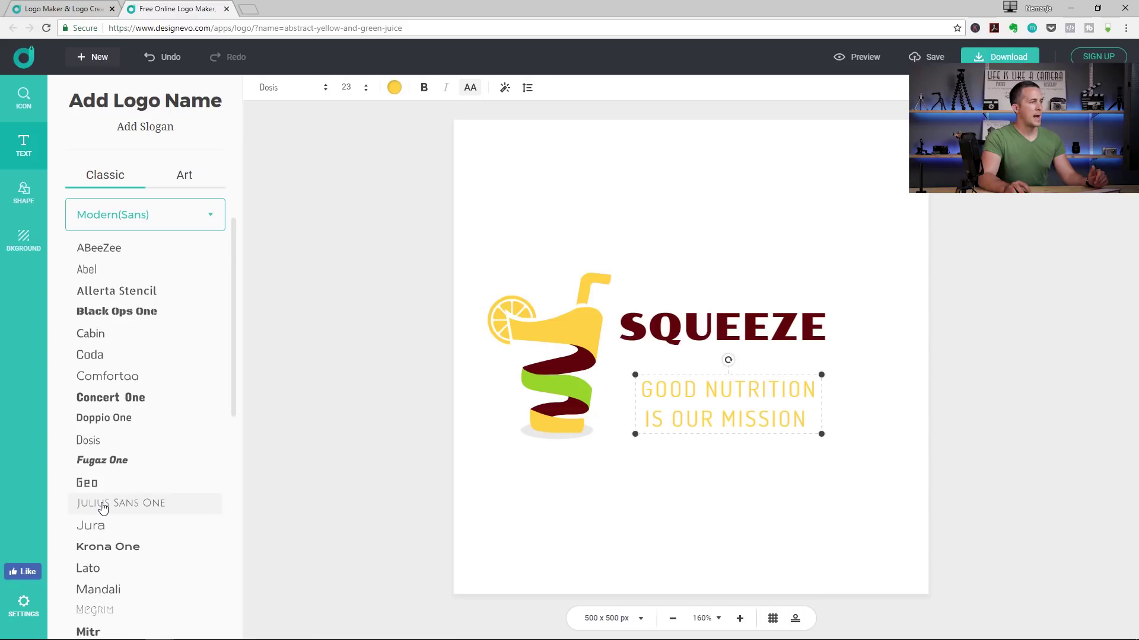
pyautogui.click(103, 508)
pyautogui.scroll(-2, 110, 469)
pyautogui.click(102, 464)
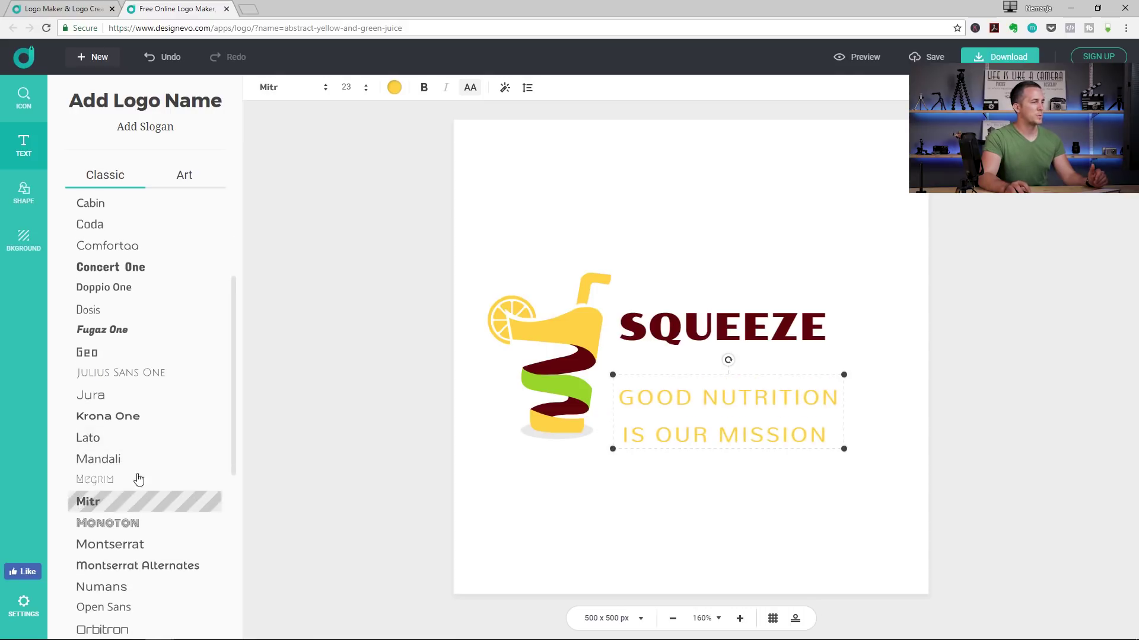
pyautogui.click(95, 501)
pyautogui.scroll(2, 145, 471)
# - Settle on Julius Sans One after comparing Dosis, then shrink and centre the slogan
pyautogui.click(95, 428)
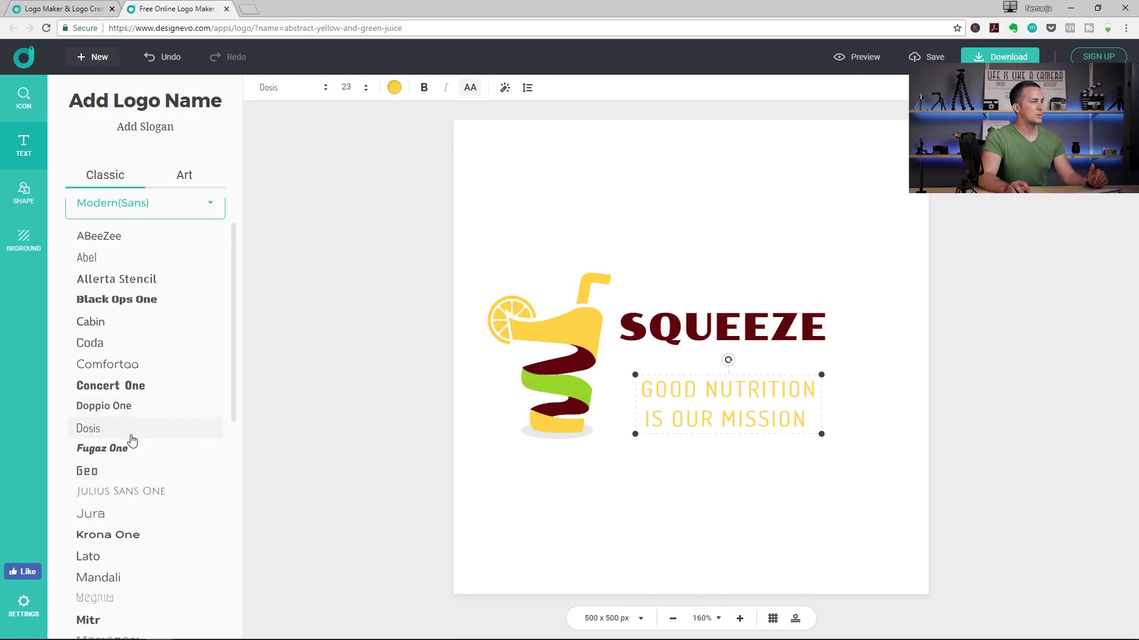
pyautogui.click(127, 491)
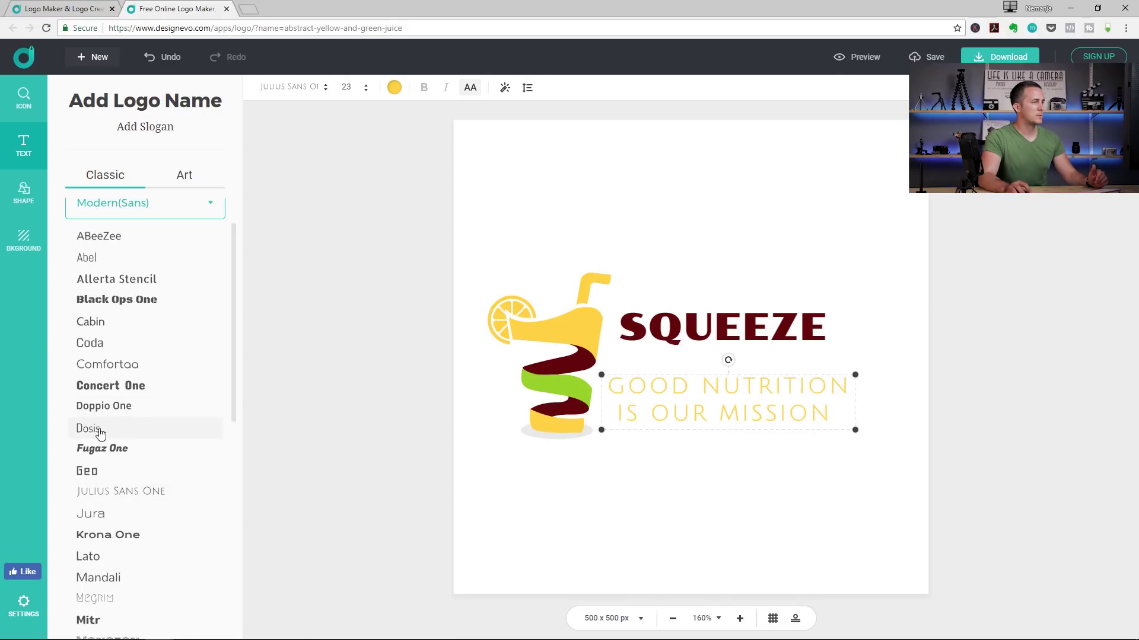
pyautogui.click(100, 434)
pyautogui.click(95, 492)
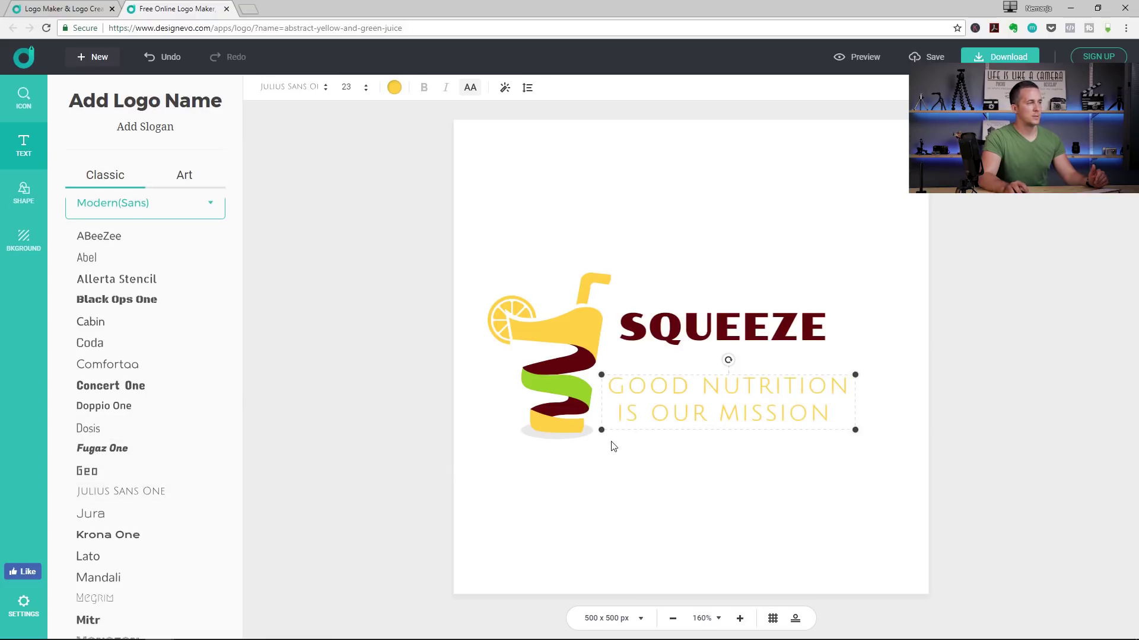
pyautogui.moveTo(601, 431); pyautogui.dragTo(620, 422)
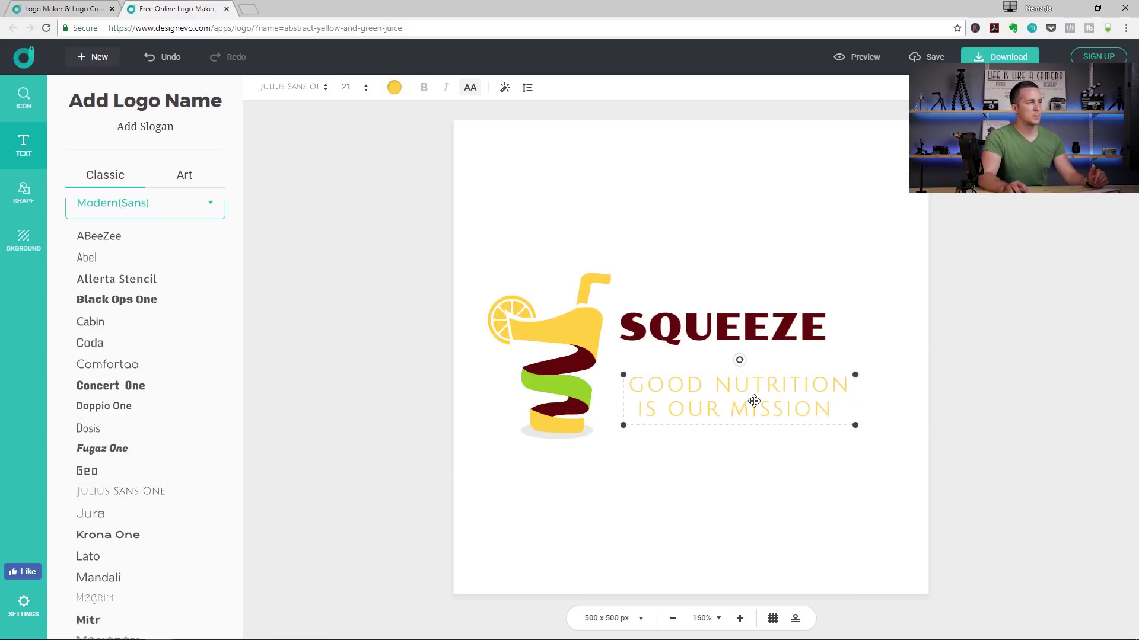
pyautogui.moveTo(759, 398); pyautogui.dragTo(748, 400)
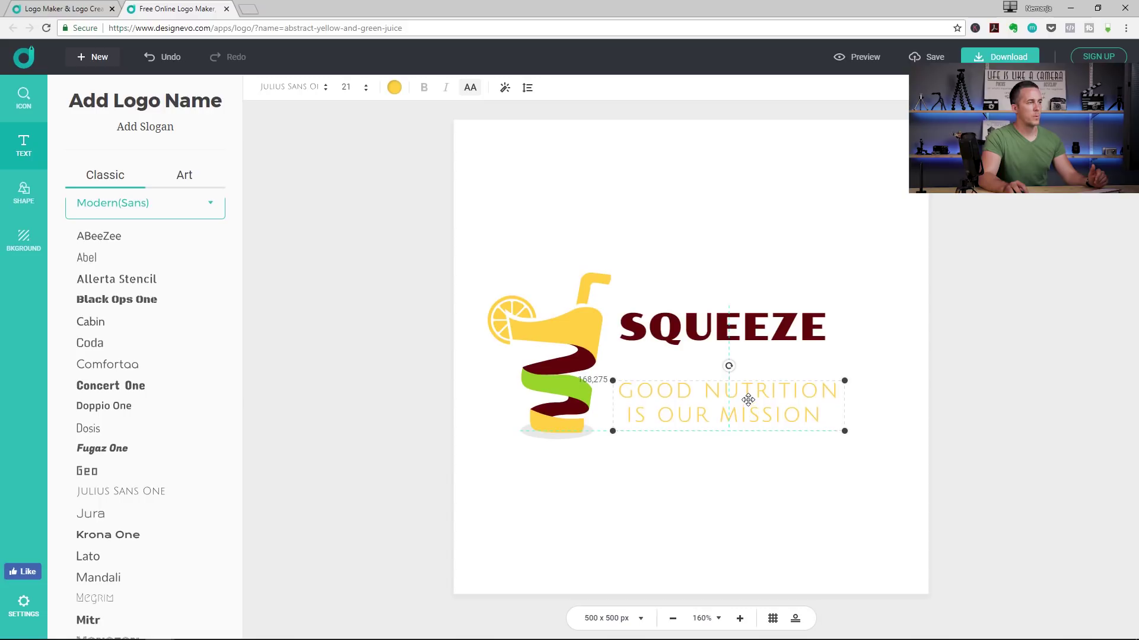
# - Make SQUEEZE green and enlarge it with its corner handle
pyautogui.click(724, 329)
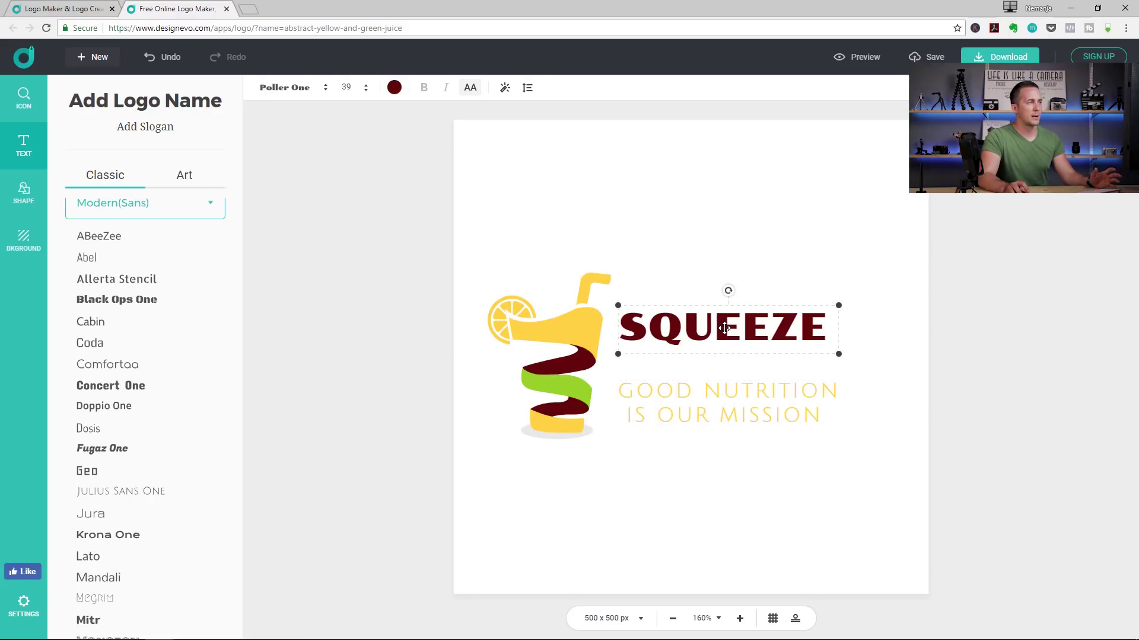
pyautogui.click(395, 89)
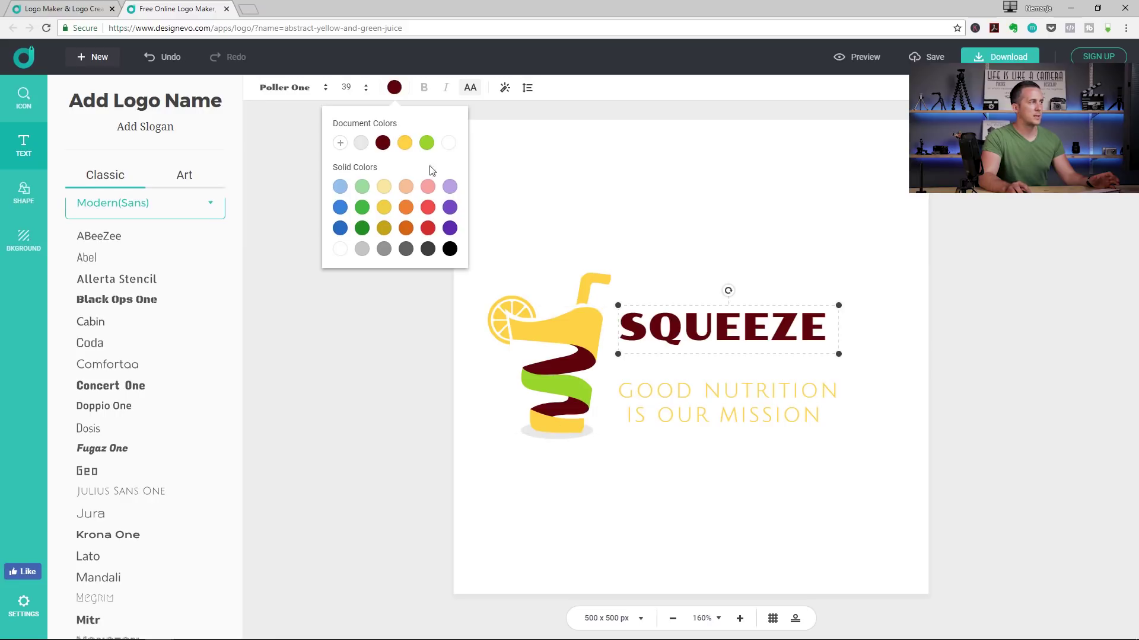
pyautogui.click(340, 142)
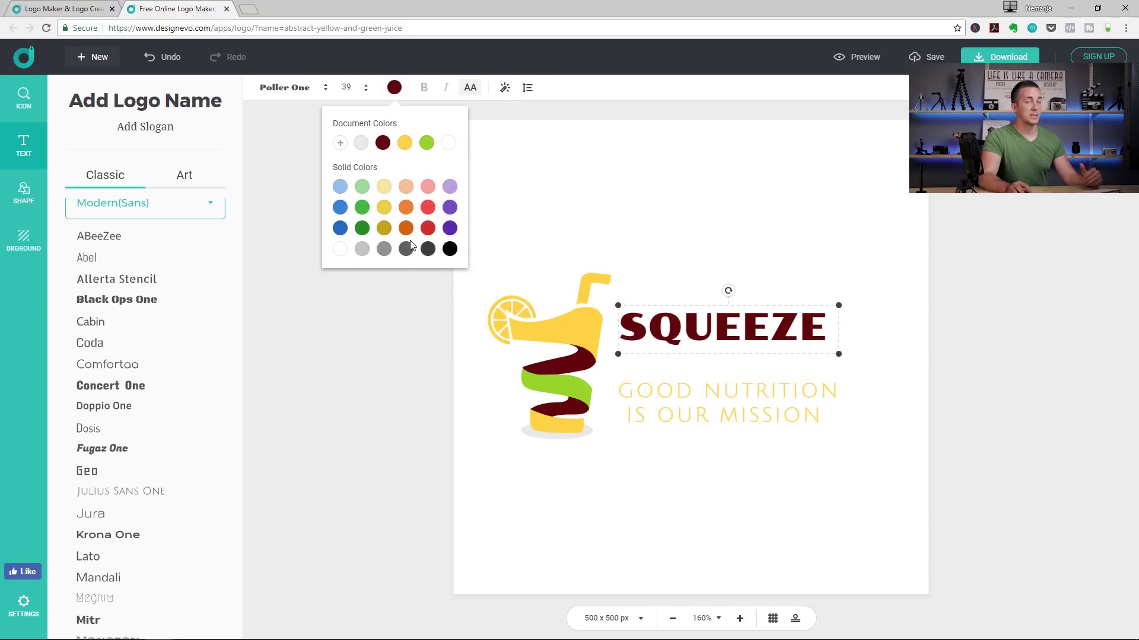
pyautogui.click(427, 143)
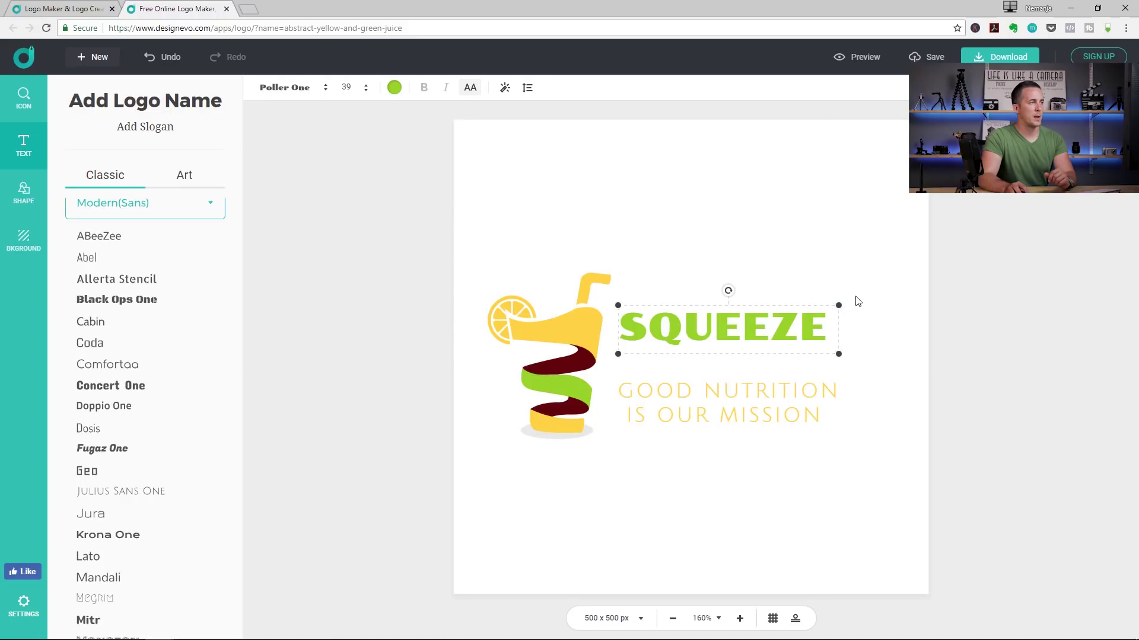
pyautogui.moveTo(842, 306); pyautogui.dragTo(906, 272)
# - Enlarge the slogan to size 25 and position it beneath SQUEEZE
pyautogui.moveTo(767, 409); pyautogui.dragTo(798, 408)
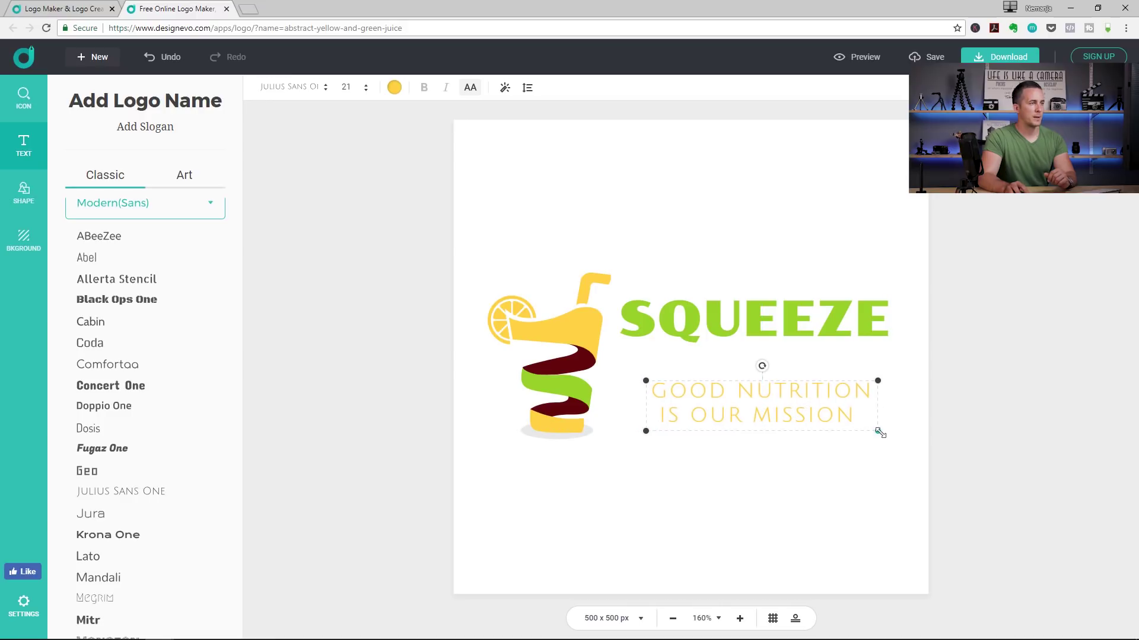
pyautogui.moveTo(879, 433); pyautogui.dragTo(915, 439)
pyautogui.moveTo(841, 399); pyautogui.dragTo(828, 399)
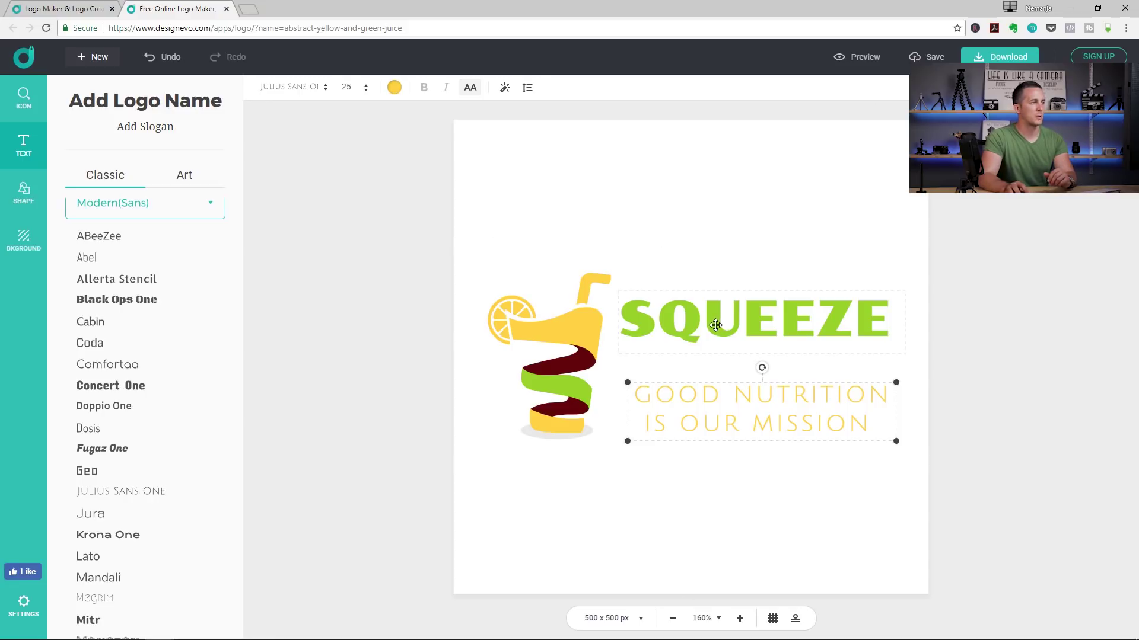
# - Recolour the cup's dark red ribbon to an orange gradient after trying yellow, green and pink
pyautogui.click(575, 363)
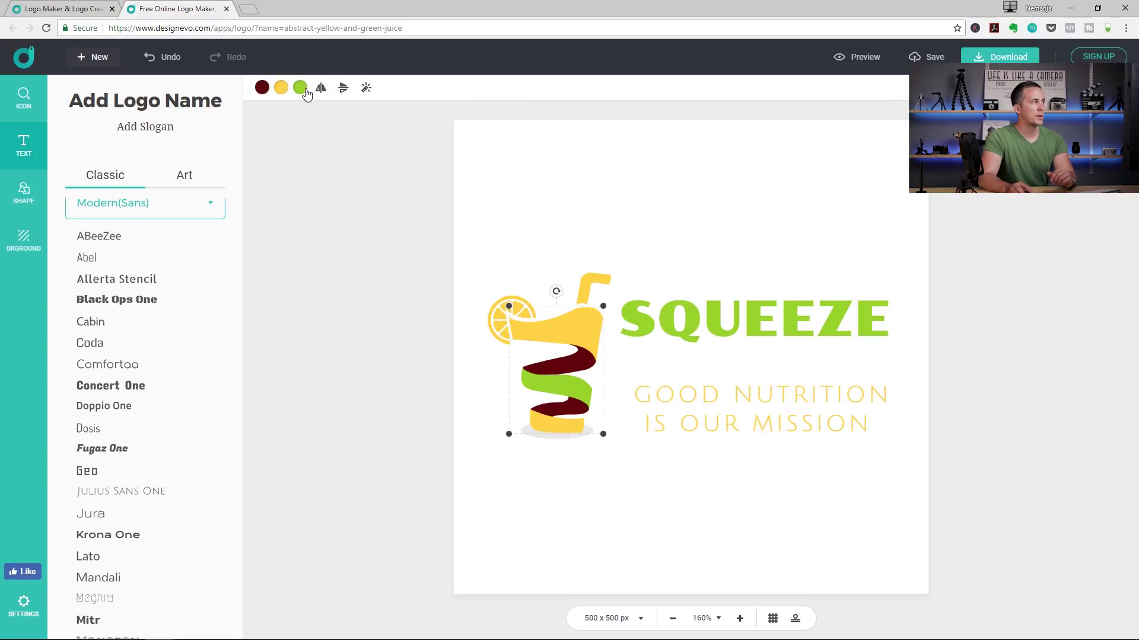
pyautogui.click(262, 89)
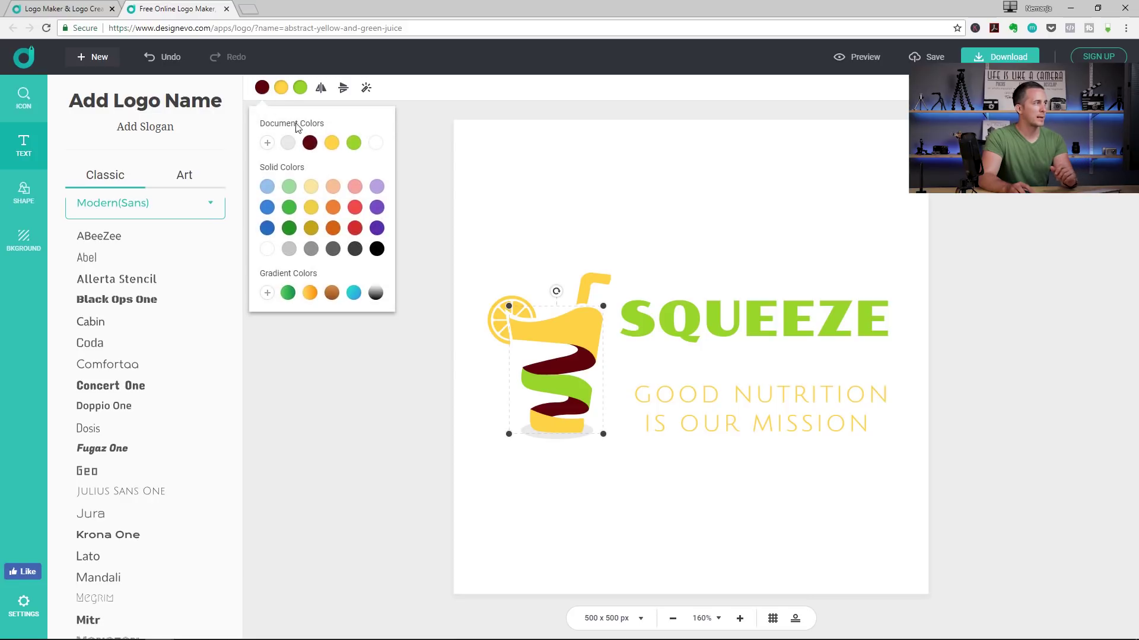
pyautogui.click(332, 145)
pyautogui.click(353, 144)
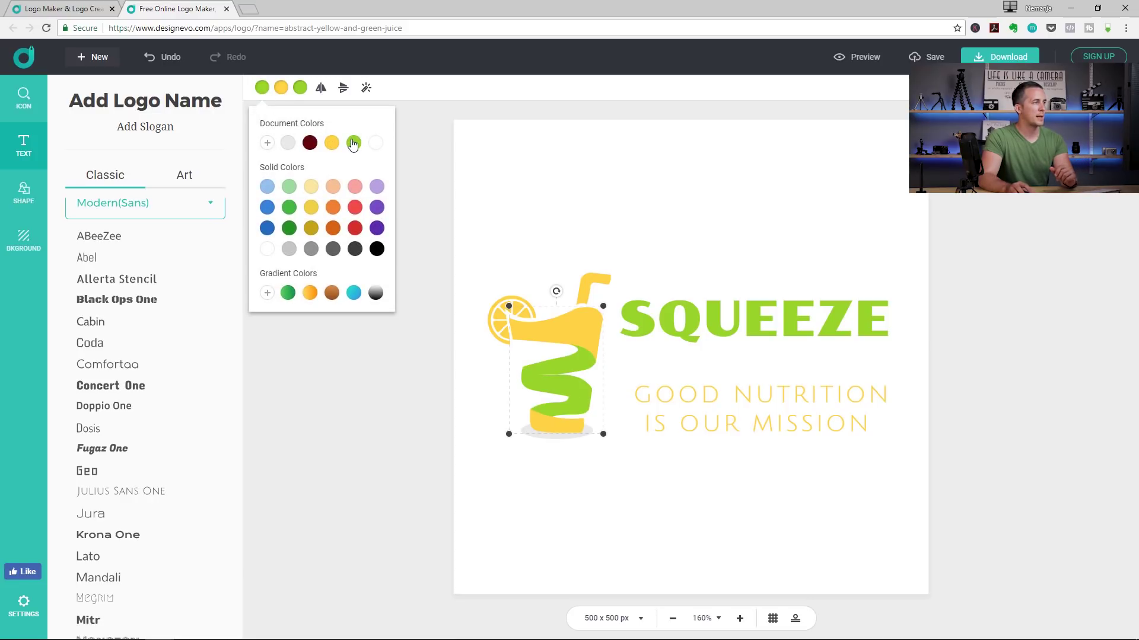
pyautogui.click(354, 187)
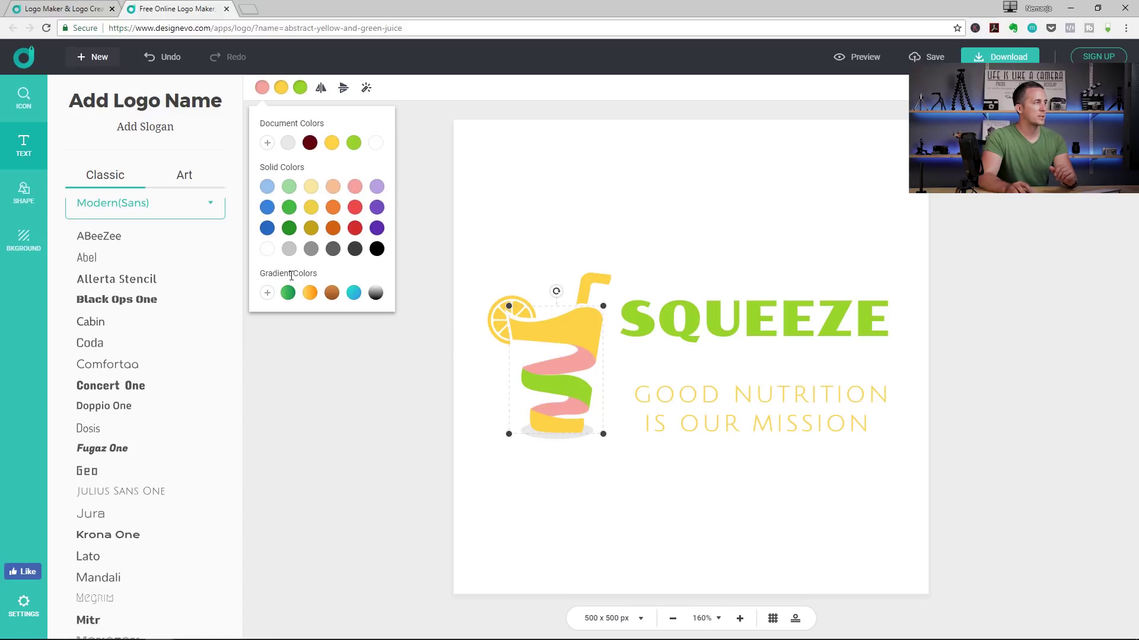
pyautogui.click(310, 294)
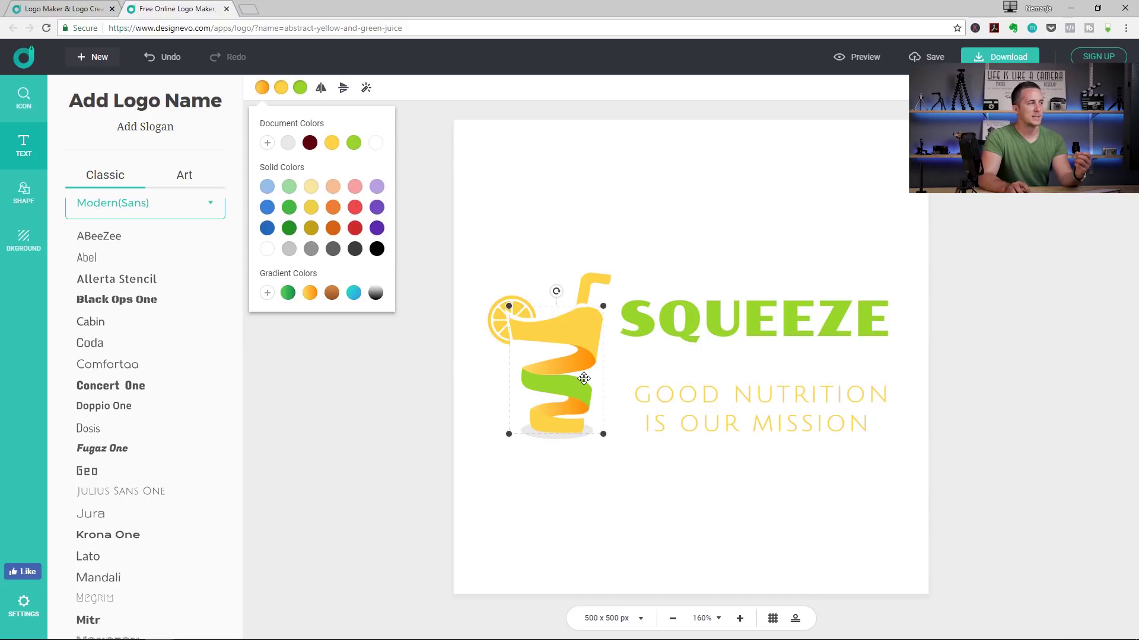
pyautogui.click(317, 145)
pyautogui.click(310, 293)
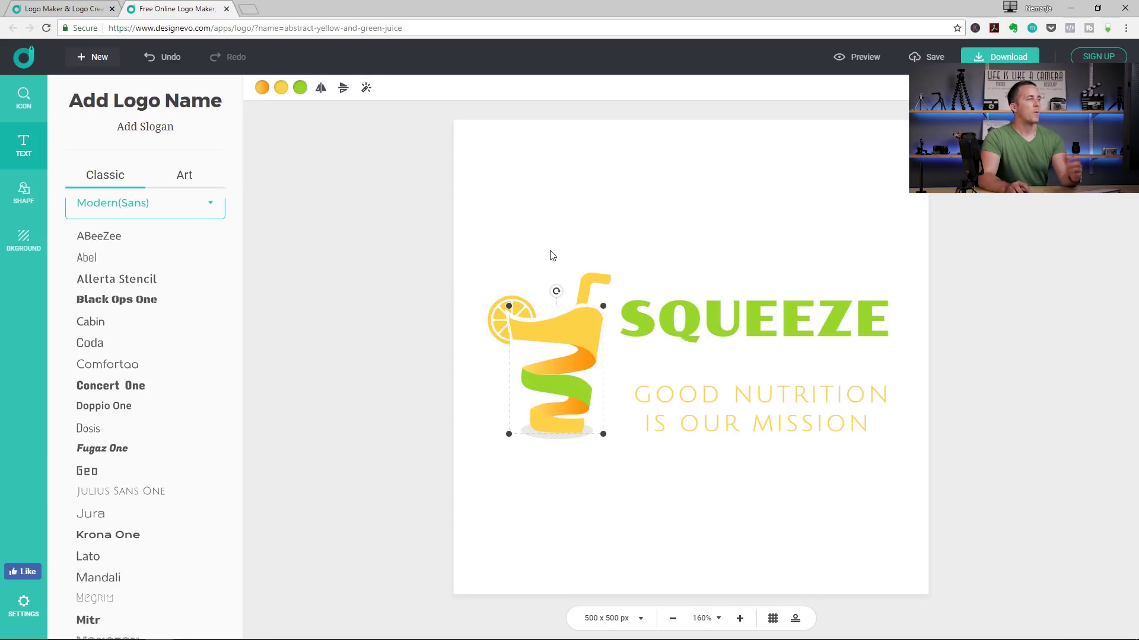
# - Move the cup's straw, then undo the move with Ctrl+Z
pyautogui.click(593, 283)
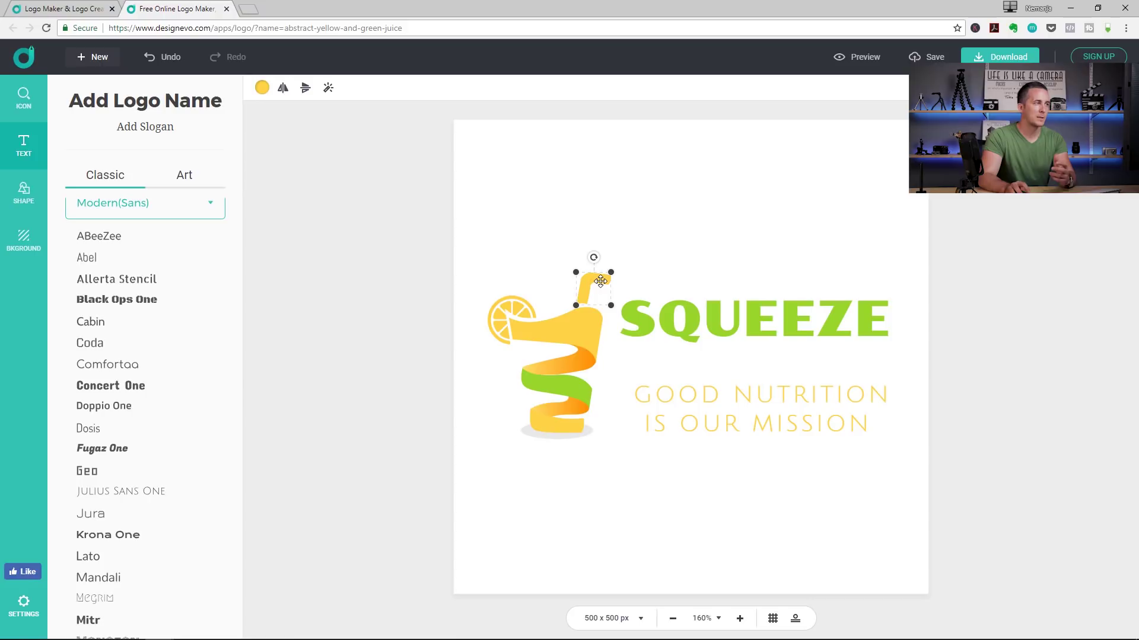
pyautogui.moveTo(593, 283)
pyautogui.mouseDown()
pyautogui.moveTo(621, 244)
pyautogui.moveTo(595, 261)
pyautogui.moveTo(597, 281)
pyautogui.mouseUp()
pyautogui.hotkey('ctrl', 'z')
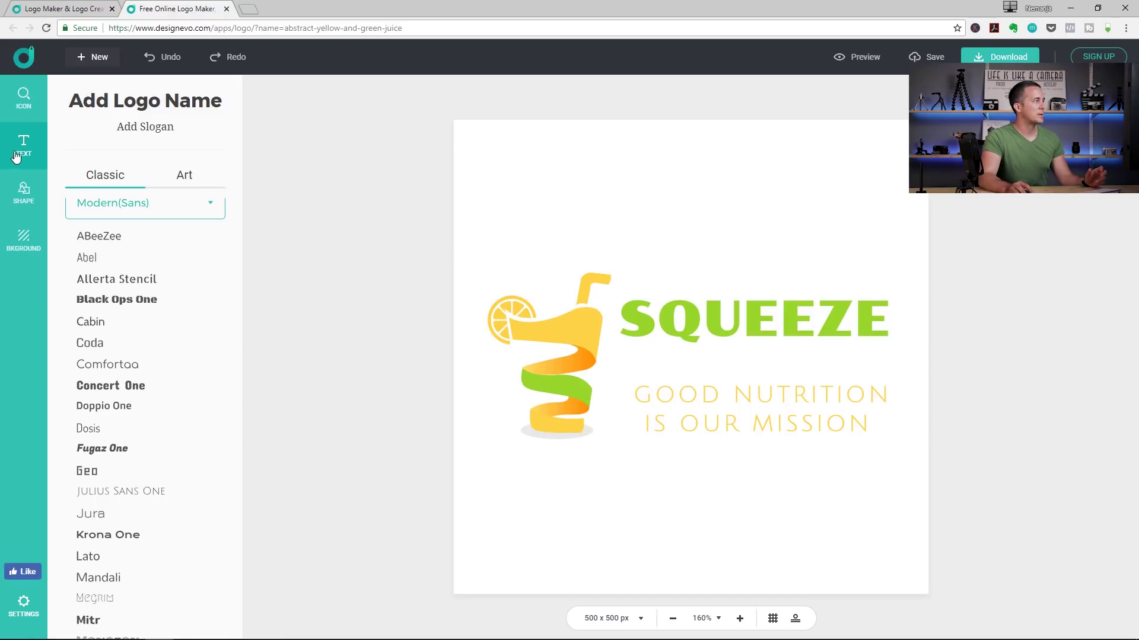
# - Try light green, red and darker red canvas backgrounds
pyautogui.click(27, 200)
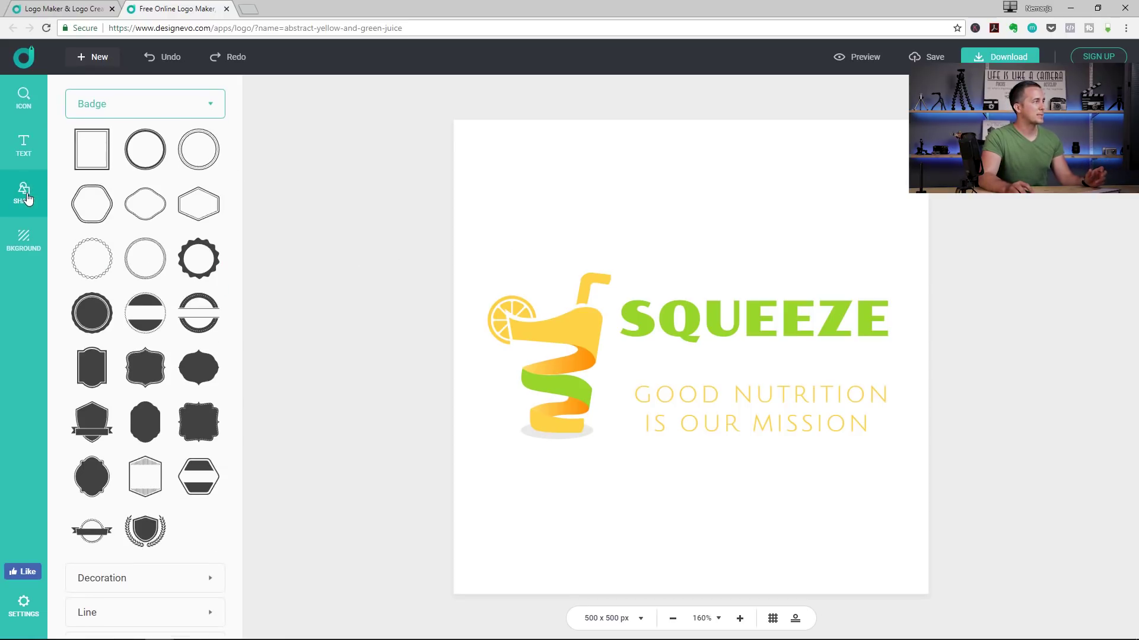
pyautogui.click(27, 235)
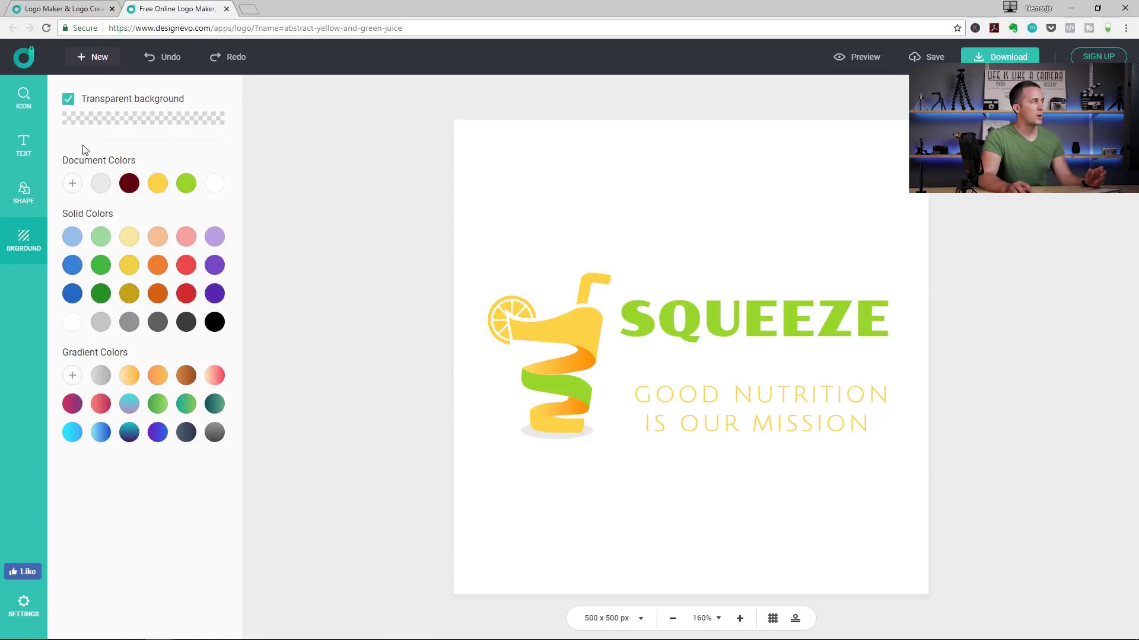
pyautogui.click(99, 244)
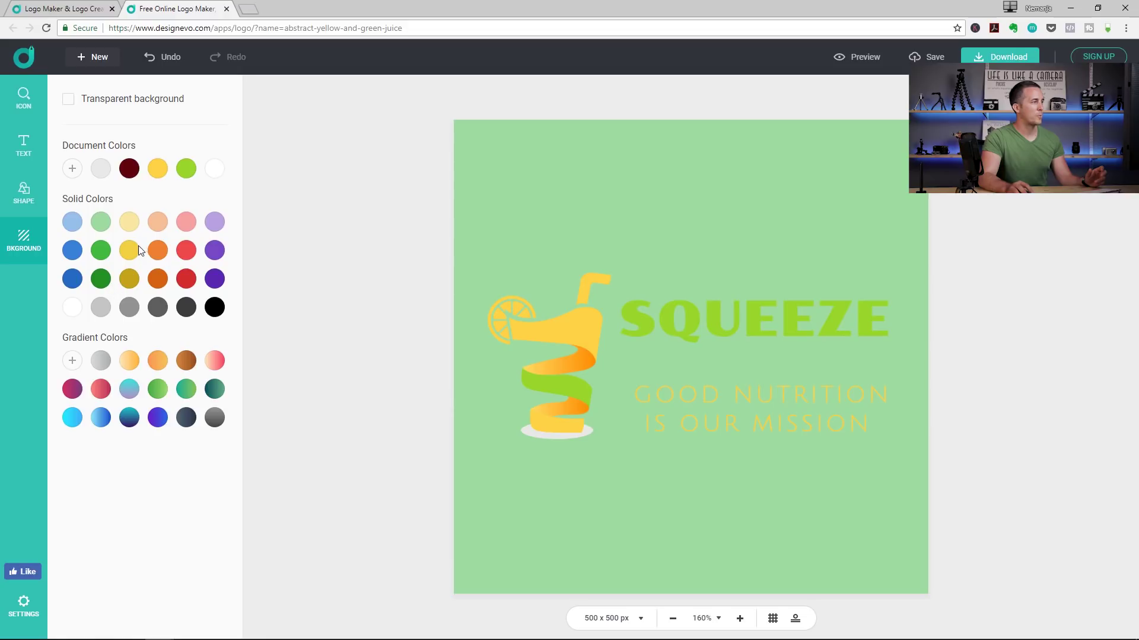
pyautogui.click(181, 252)
pyautogui.click(188, 279)
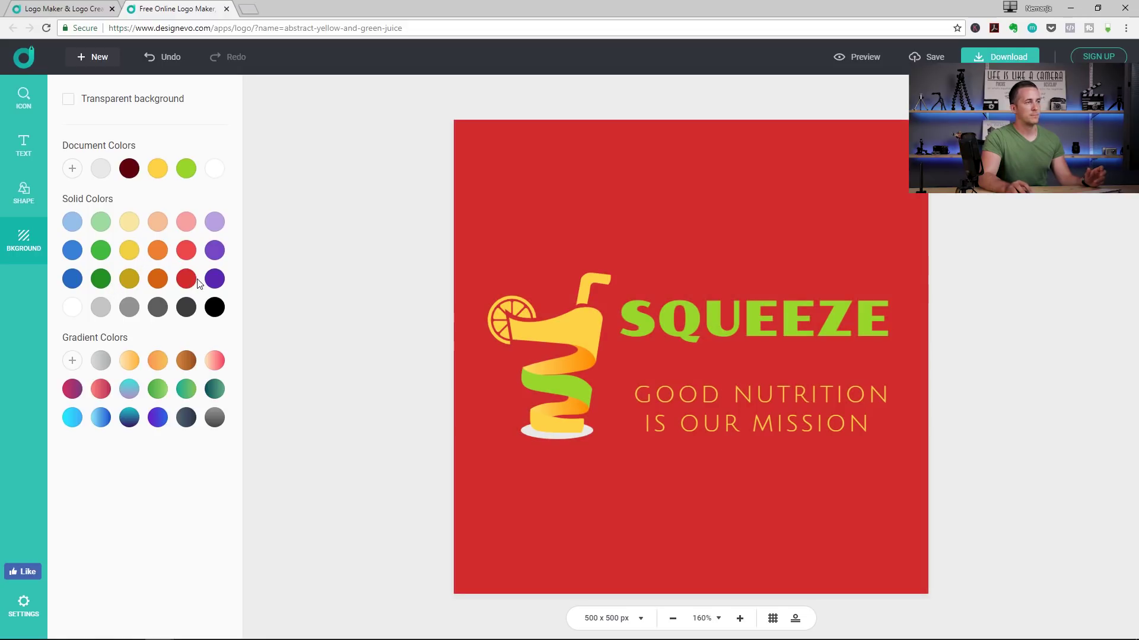
# - Reset the background to transparent and search the icon library for youtube
pyautogui.click(68, 100)
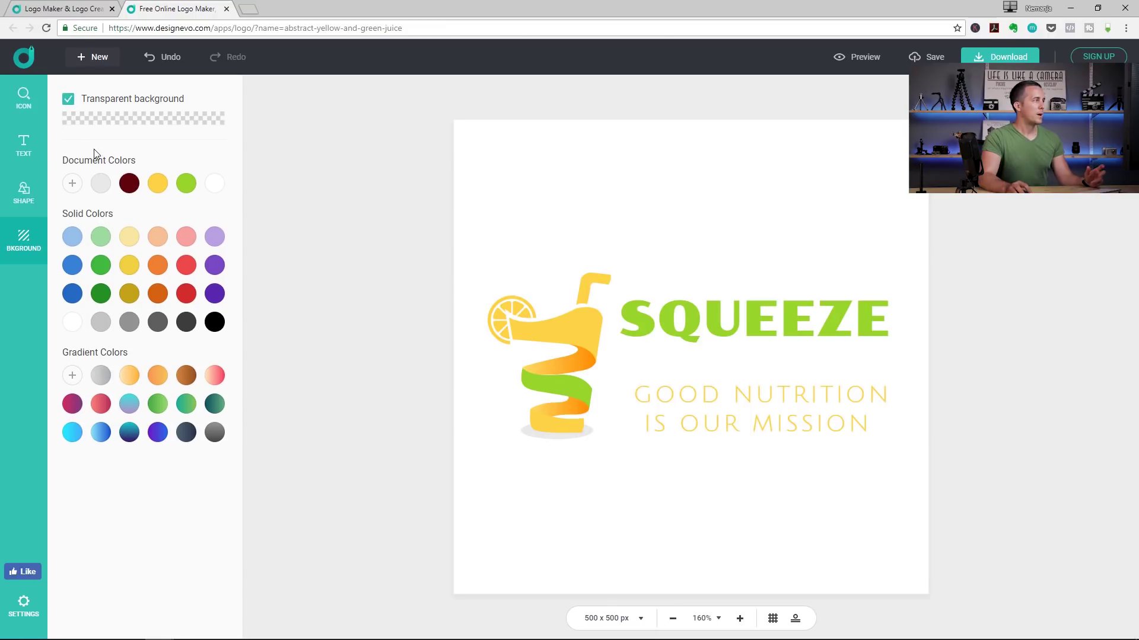
pyautogui.click(23, 95)
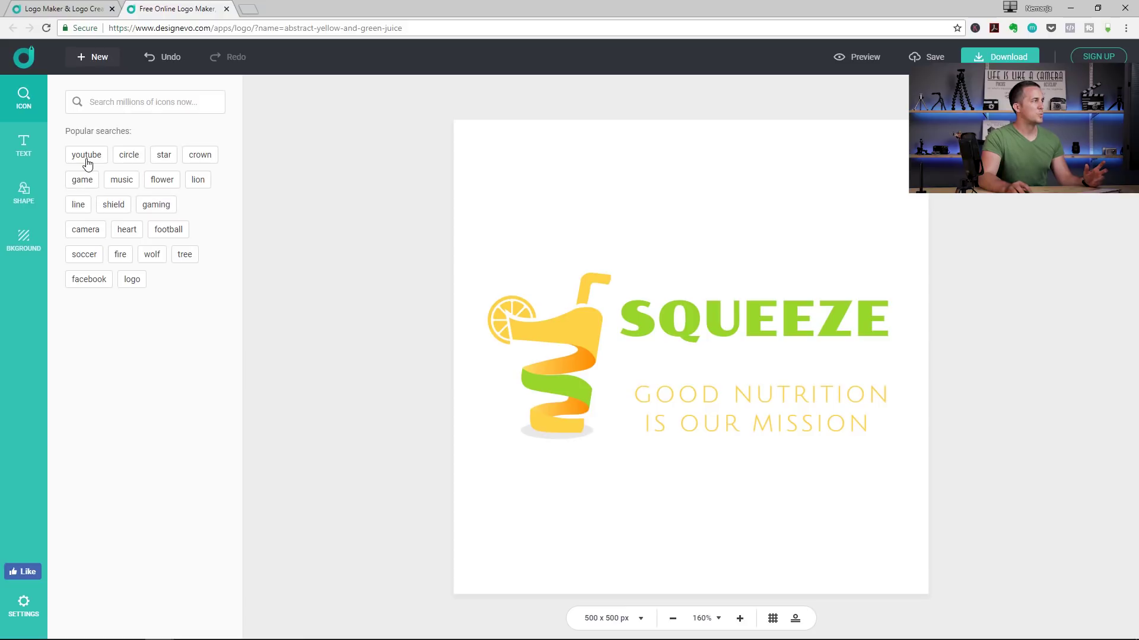
pyautogui.click(86, 155)
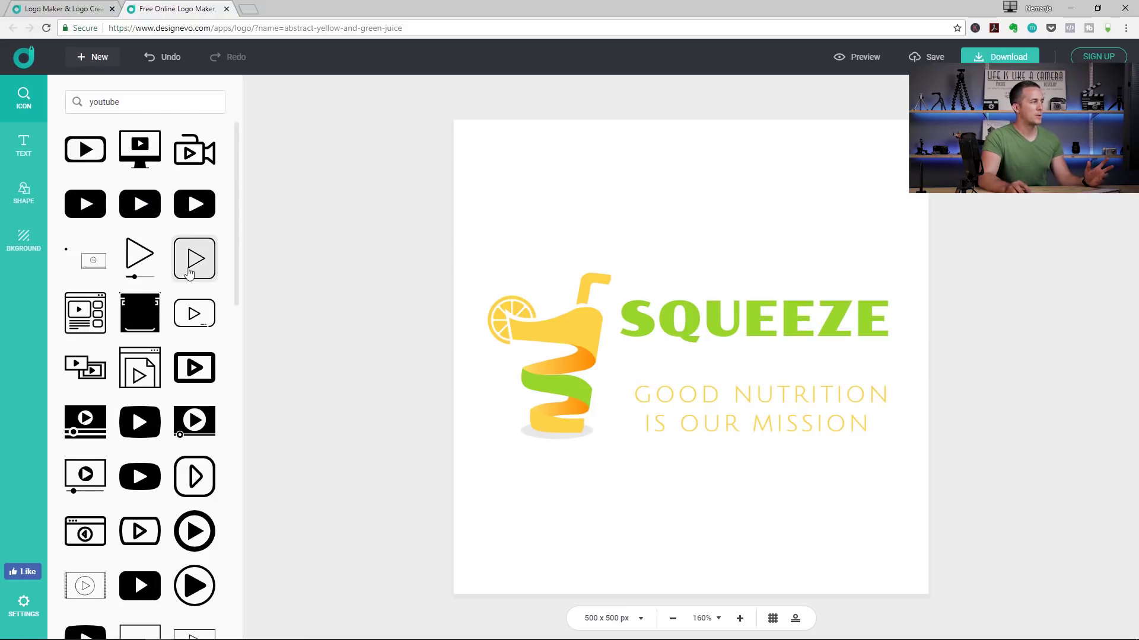
# - Place the black YouTube icon from the results below the logo
pyautogui.scroll(-2, 184, 295)
pyautogui.scroll(-12, 184, 295)
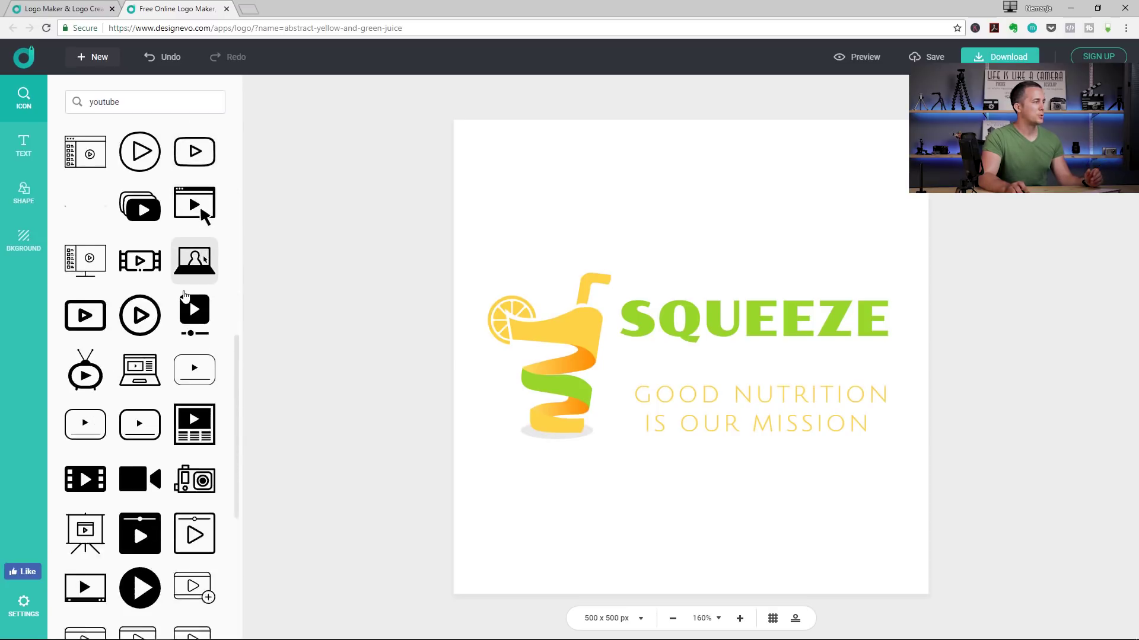
pyautogui.scroll(-3, 184, 296)
pyautogui.scroll(10, 185, 296)
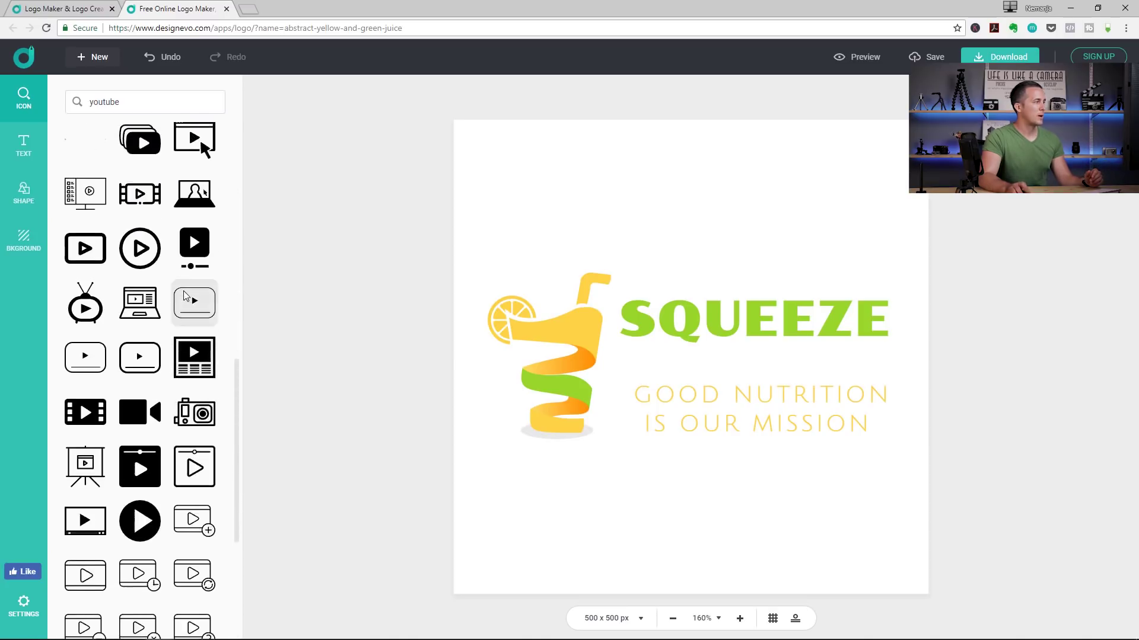
pyautogui.scroll(3, 184, 296)
pyautogui.moveTo(85, 455); pyautogui.dragTo(572, 498)
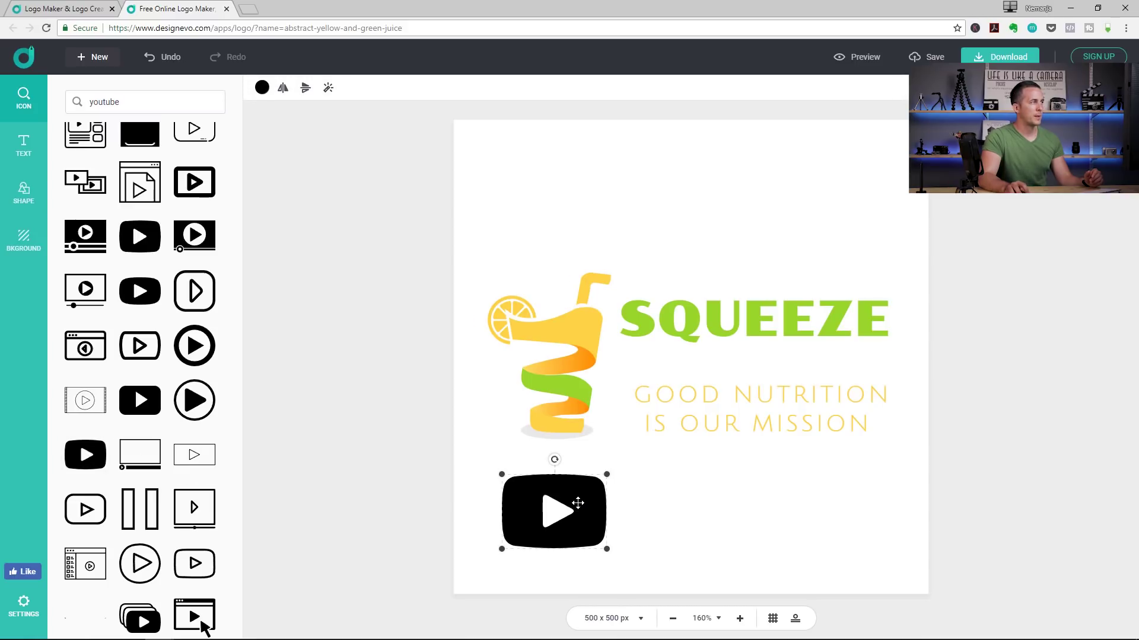
# - Make the YouTube icon red, shrink it, and centre it under the logo
pyautogui.click(262, 88)
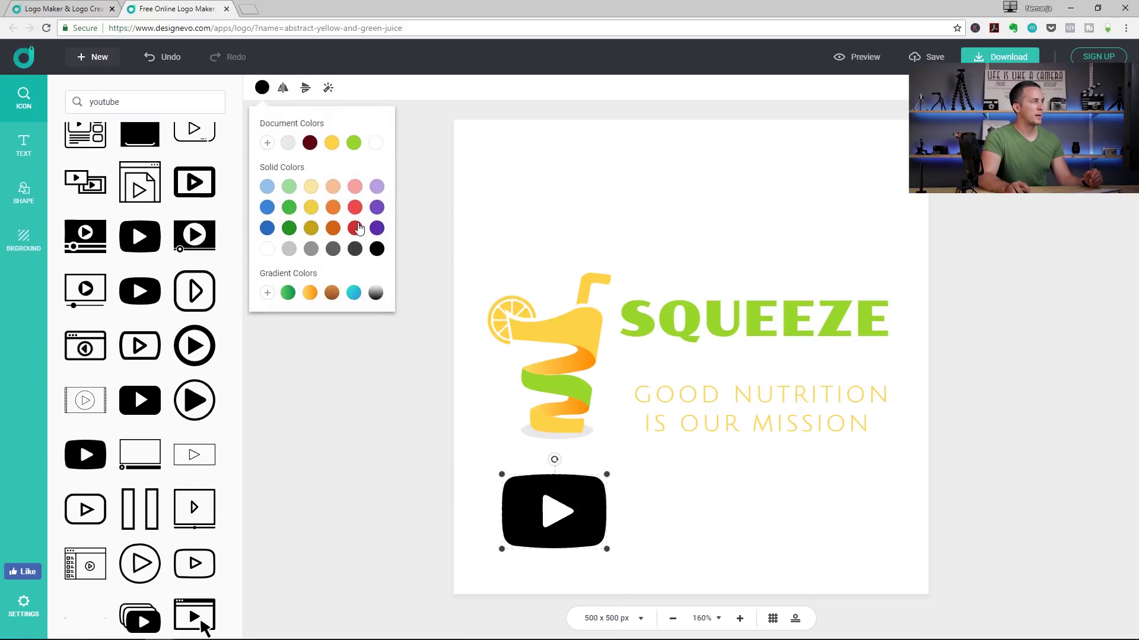
pyautogui.click(355, 228)
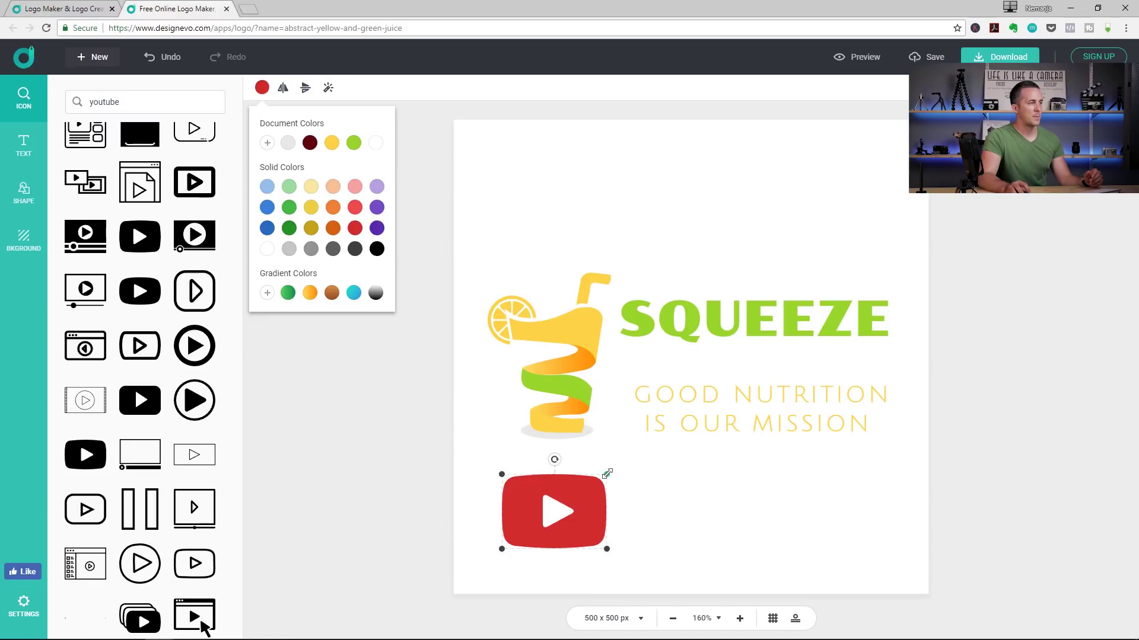
pyautogui.click(567, 496)
pyautogui.moveTo(608, 474); pyautogui.dragTo(633, 501)
# - Add a text line below the logo reading '/squeezecompany'
pyautogui.click(32, 139)
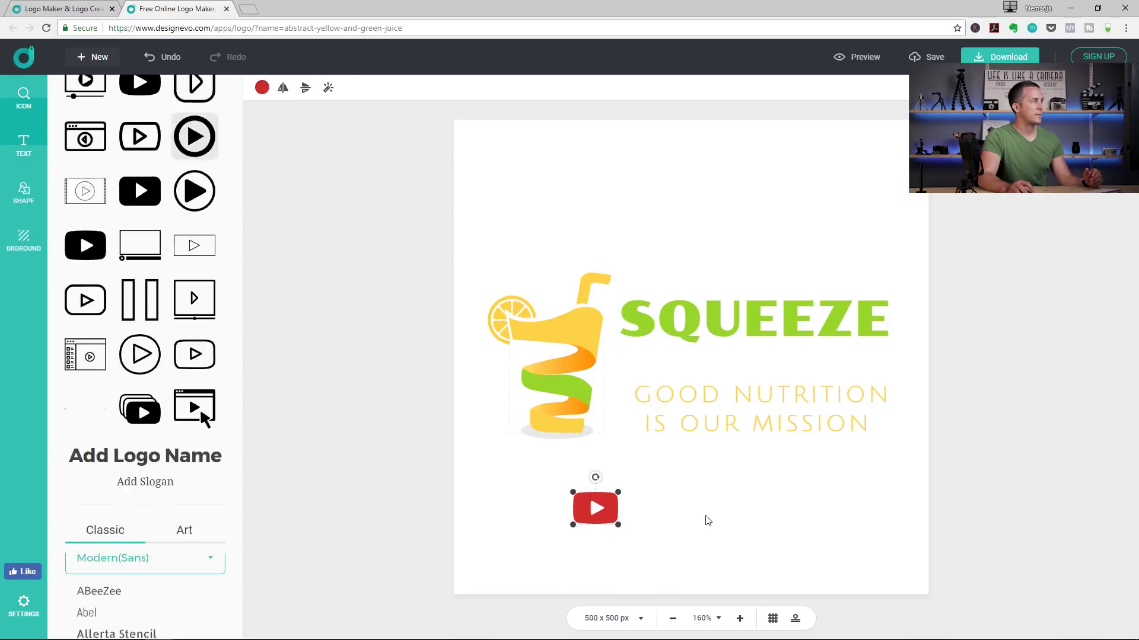
pyautogui.click(642, 507)
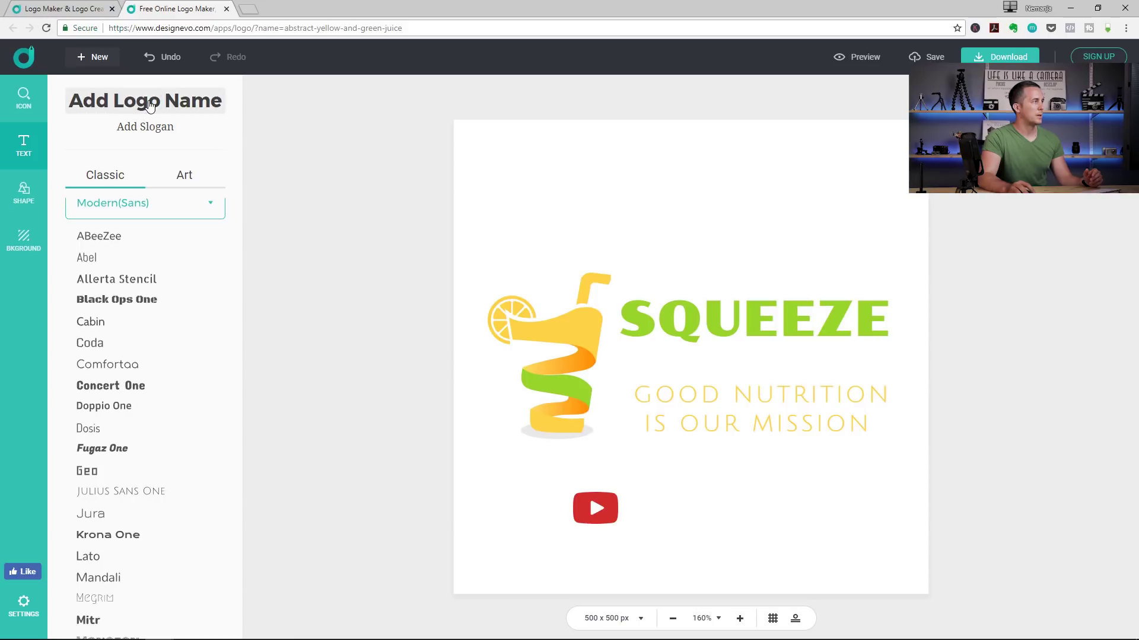
pyautogui.moveTo(151, 125); pyautogui.dragTo(676, 510)
pyautogui.tripleClick(677, 508)
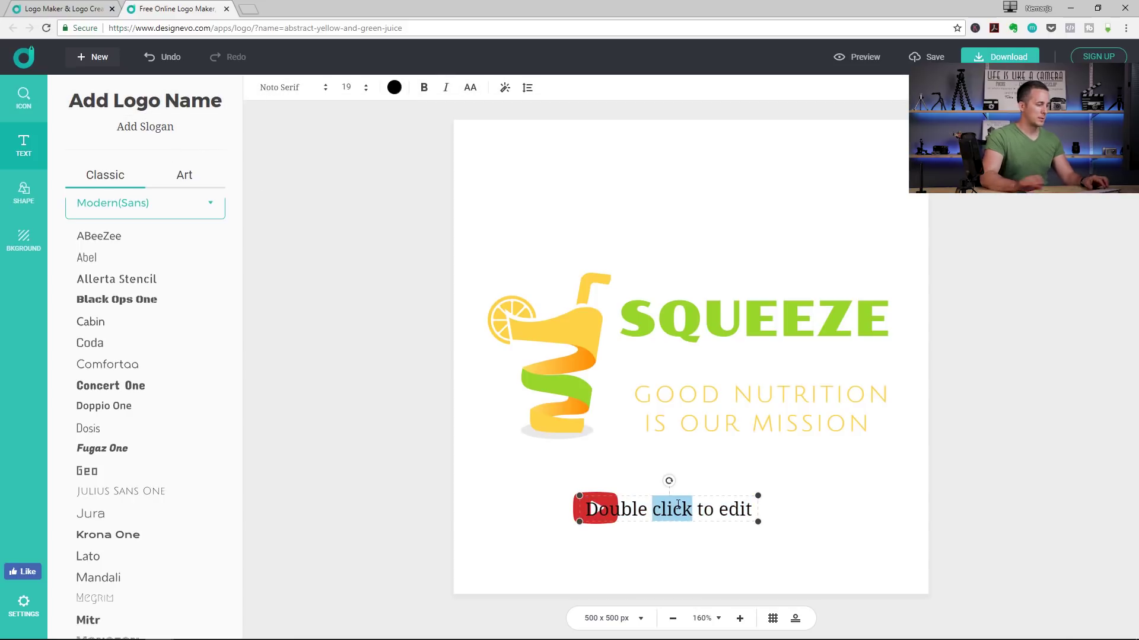
pyautogui.press('BackSpace')
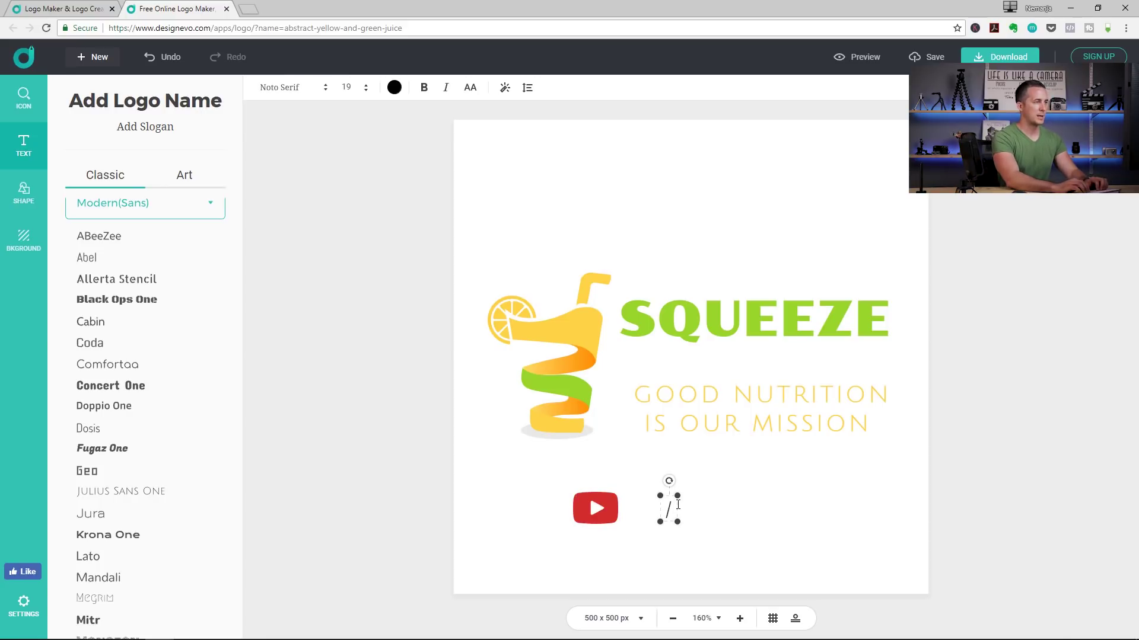
pyautogui.write('sque')
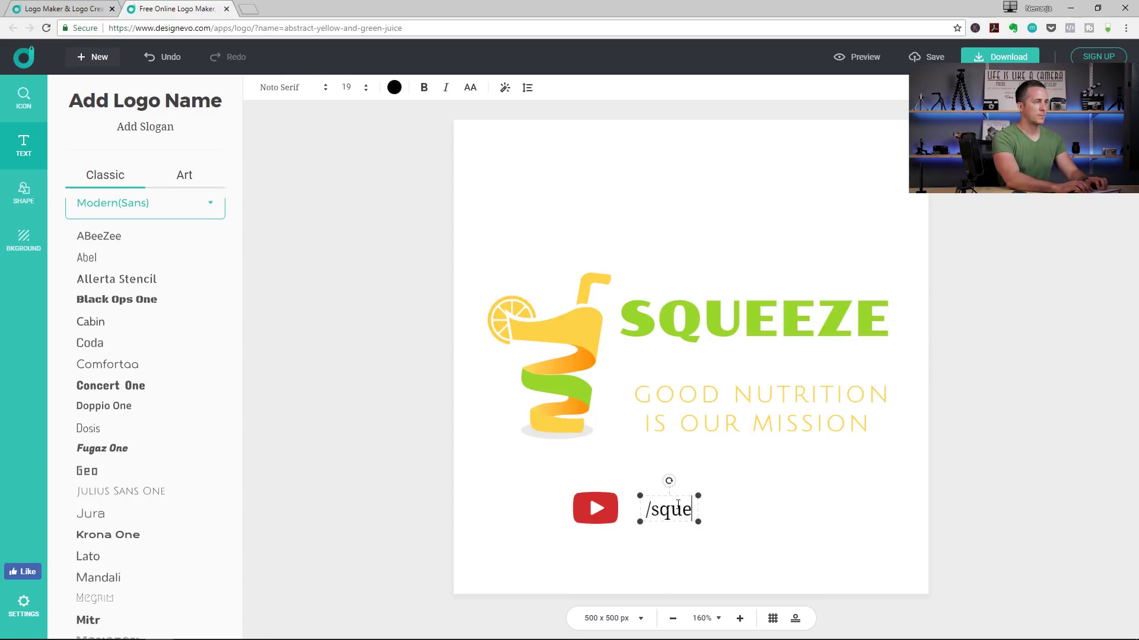
pyautogui.write('eze')
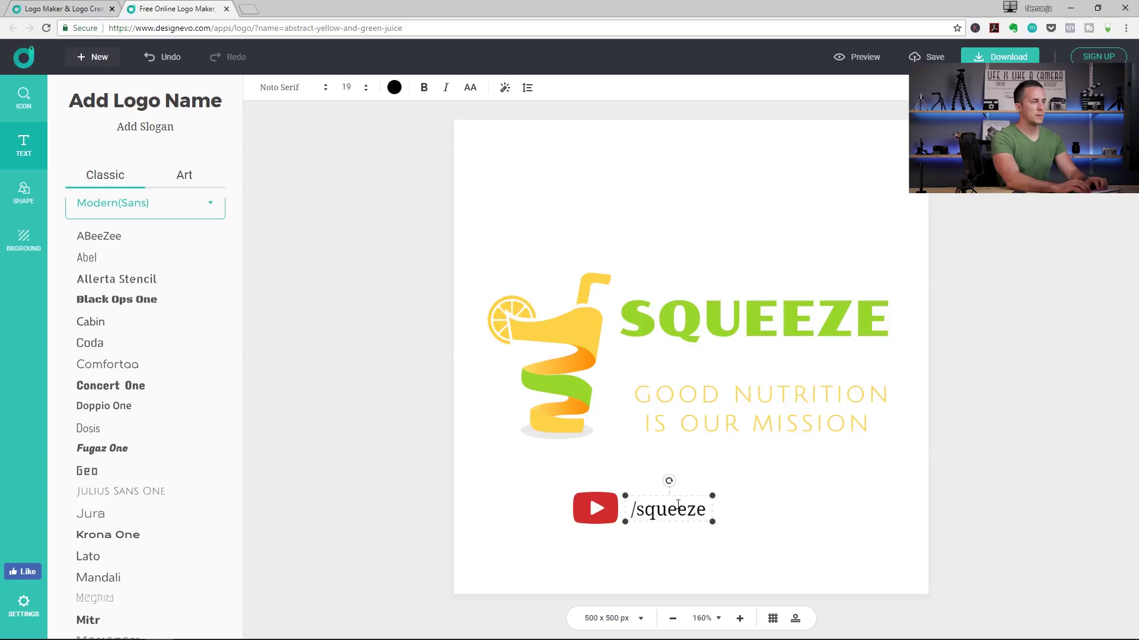
pyautogui.write('co')
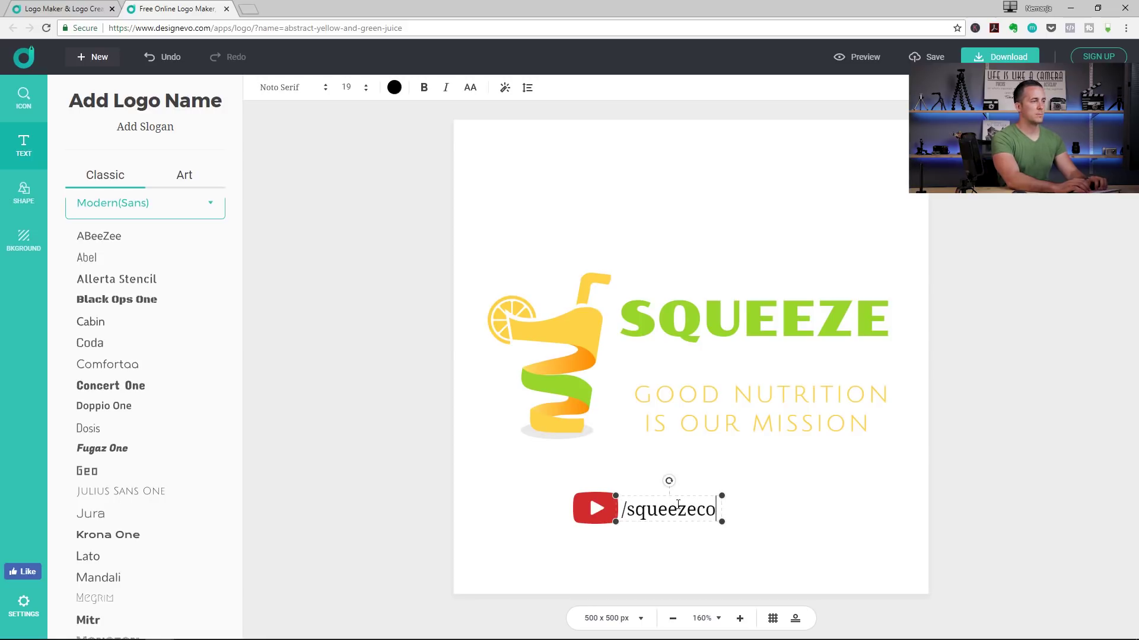
pyautogui.write('mpany')
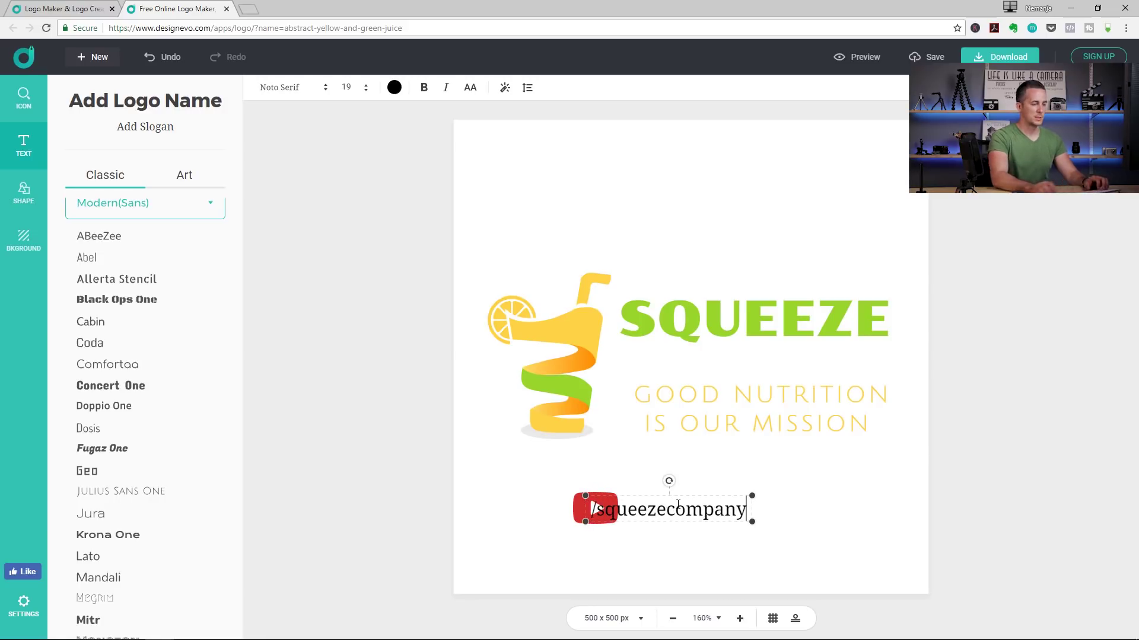
pyautogui.press('Return')
pyautogui.press('BackSpace')
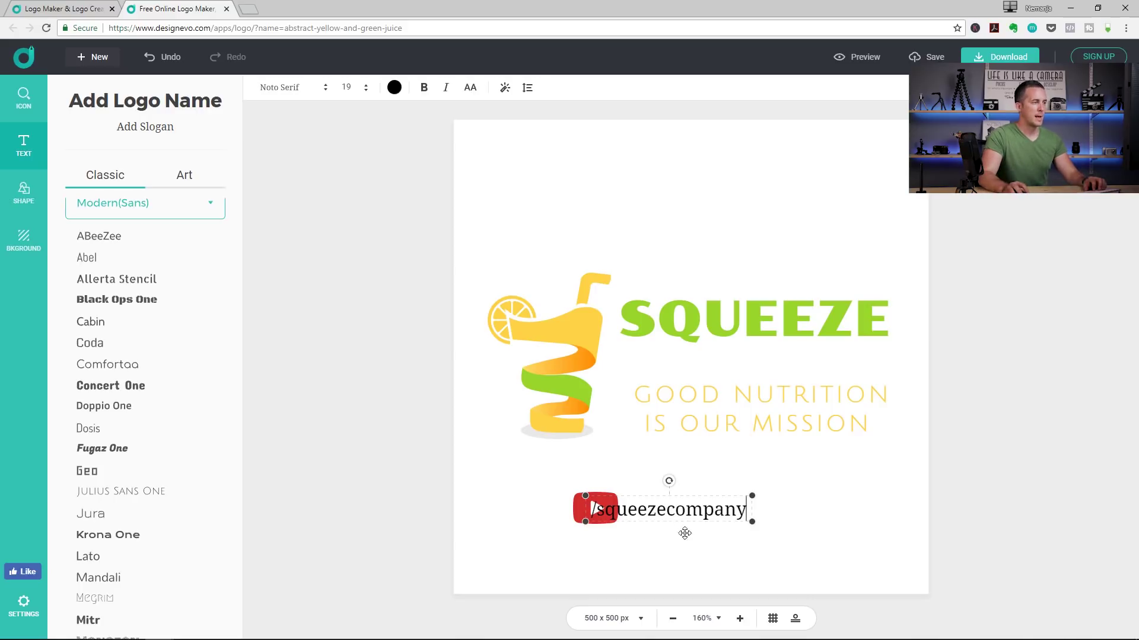
# - Move the '/squeezecompany' text right of the YouTube icon, then delete it
pyautogui.click(688, 555)
pyautogui.click(737, 509)
pyautogui.moveTo(737, 508); pyautogui.dragTo(780, 506)
pyautogui.click(908, 409)
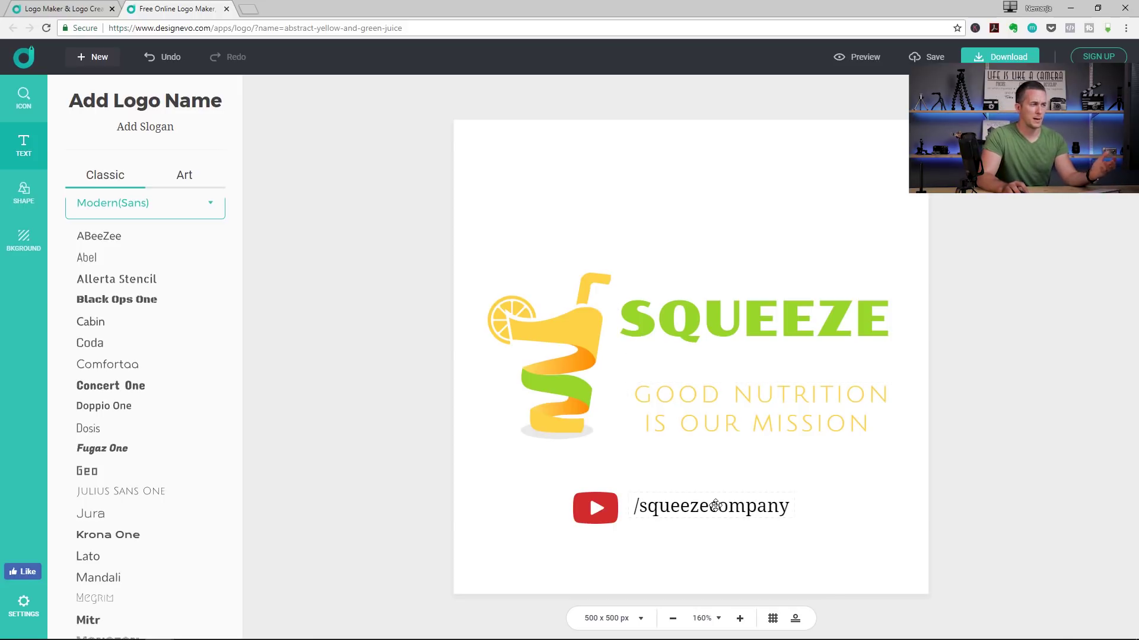
pyautogui.click(715, 505)
pyautogui.press('Delete')
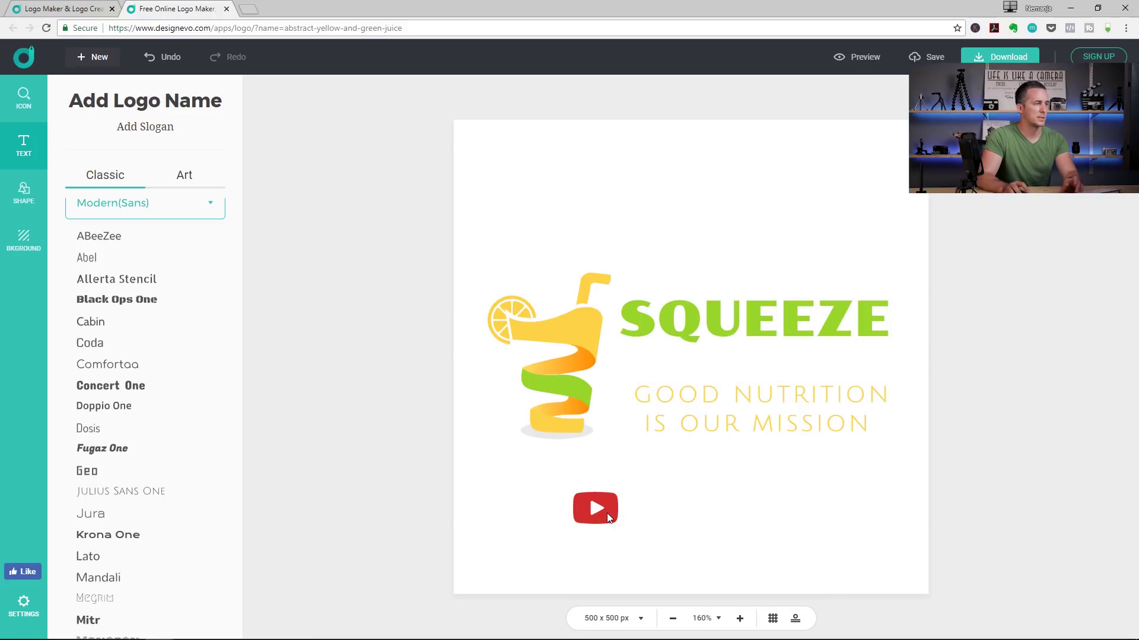
# - Delete the red YouTube icon, then page through the logo's mockup preview carousel
pyautogui.click(607, 516)
pyautogui.press('Delete')
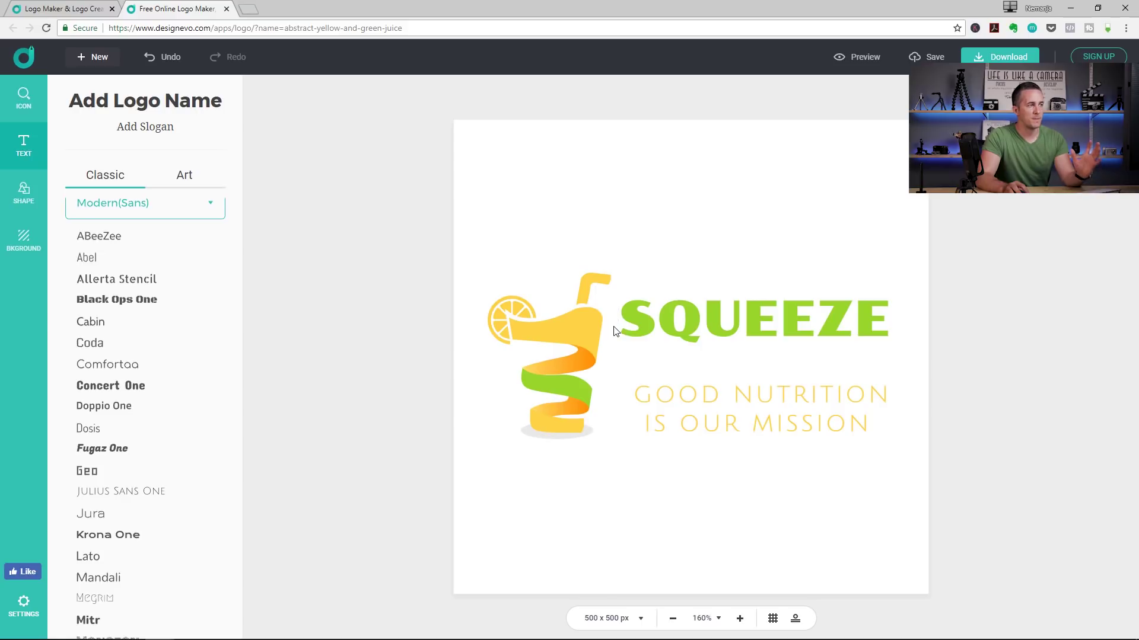
pyautogui.click(865, 59)
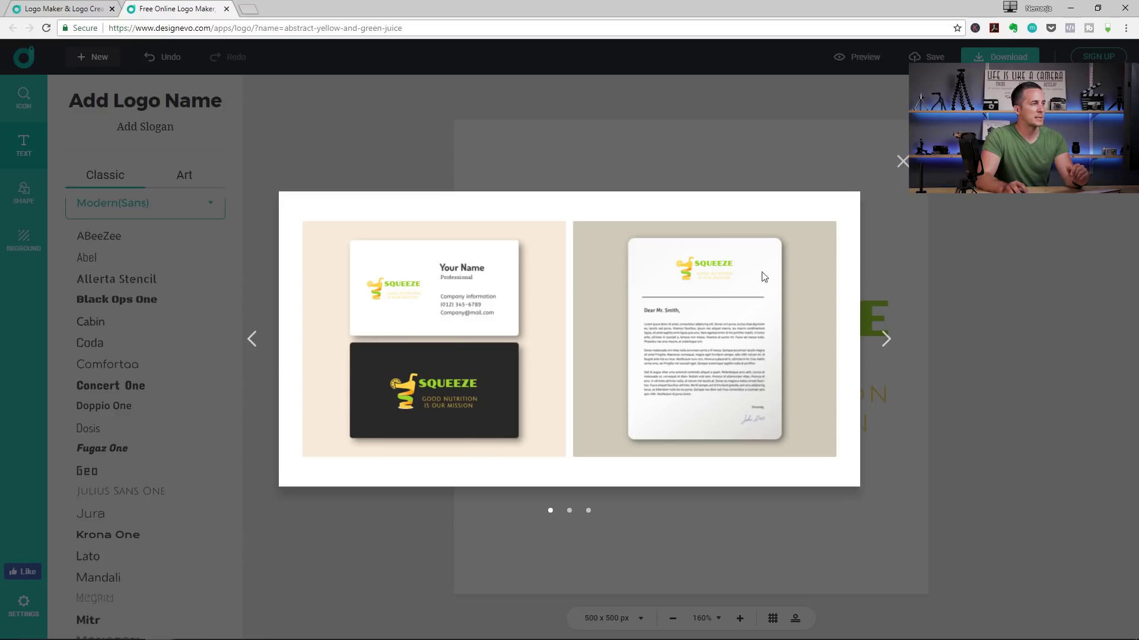
pyautogui.click(884, 342)
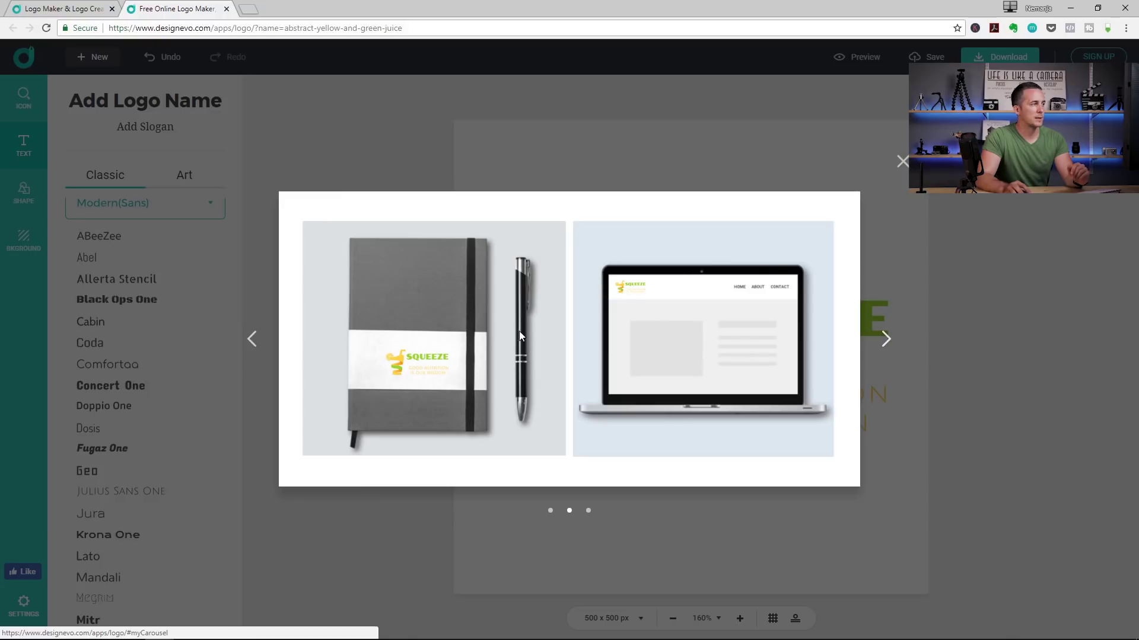
pyautogui.click(886, 339)
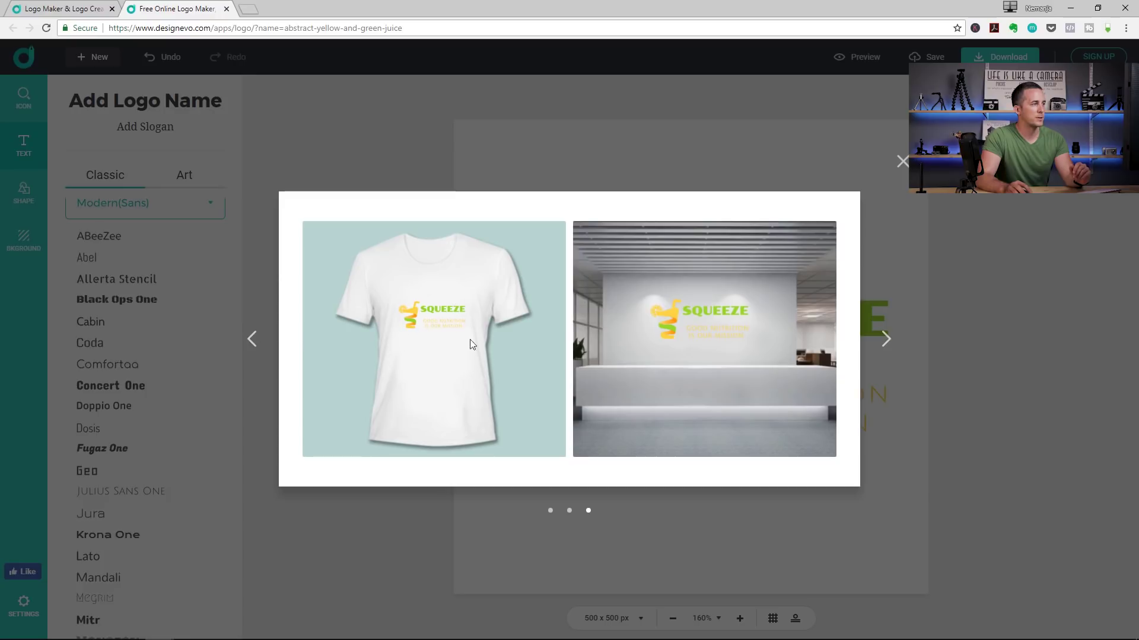
pyautogui.click(886, 340)
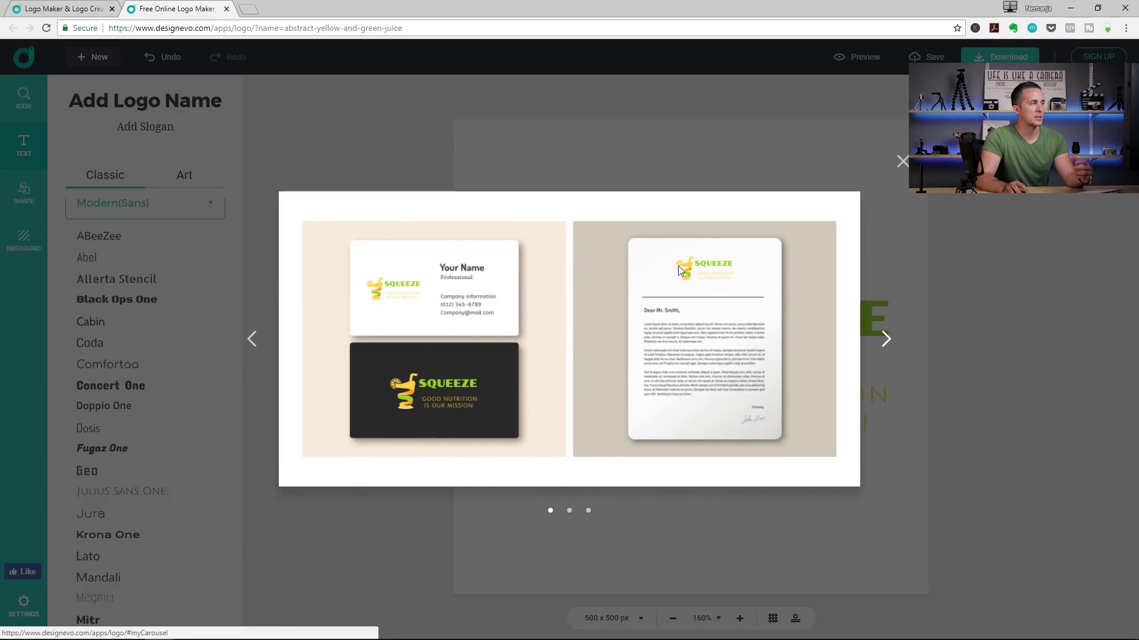
pyautogui.click(901, 161)
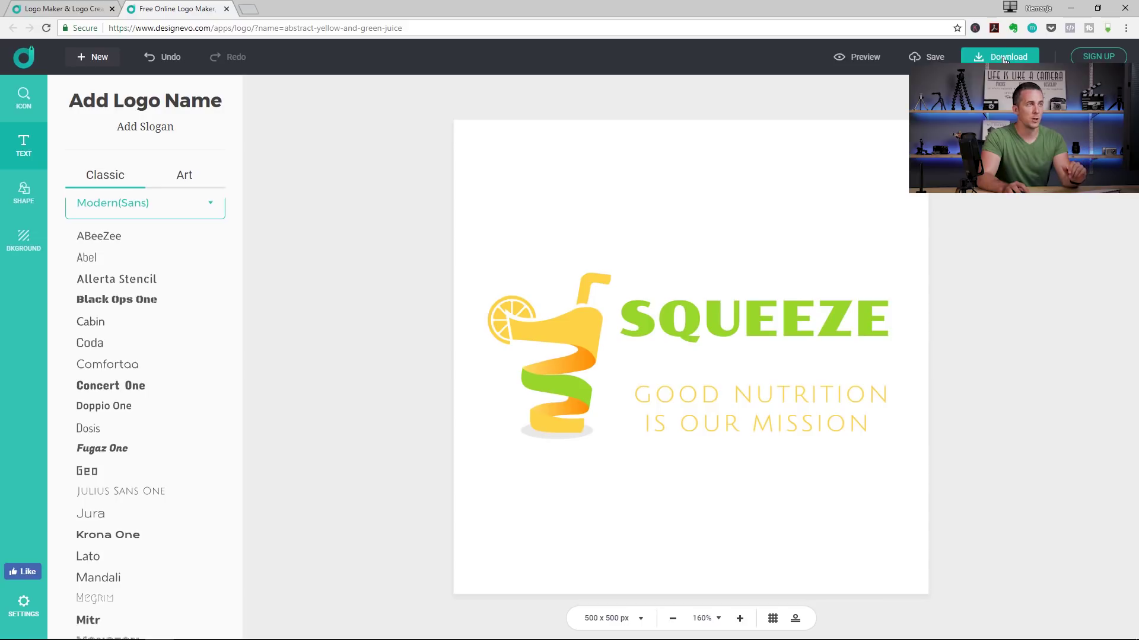
# - Open the download pricing page and highlight the Free plan's 500 px limit
pyautogui.click(1004, 57)
pyautogui.scroll(-3, 581, 244)
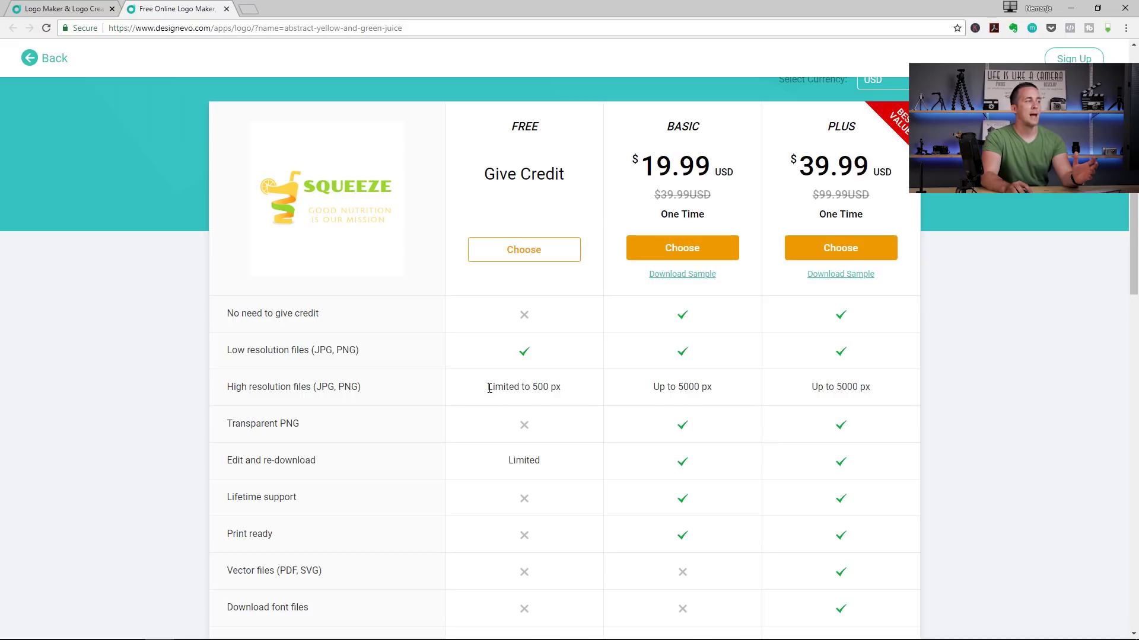
pyautogui.moveTo(490, 388); pyautogui.dragTo(553, 390)
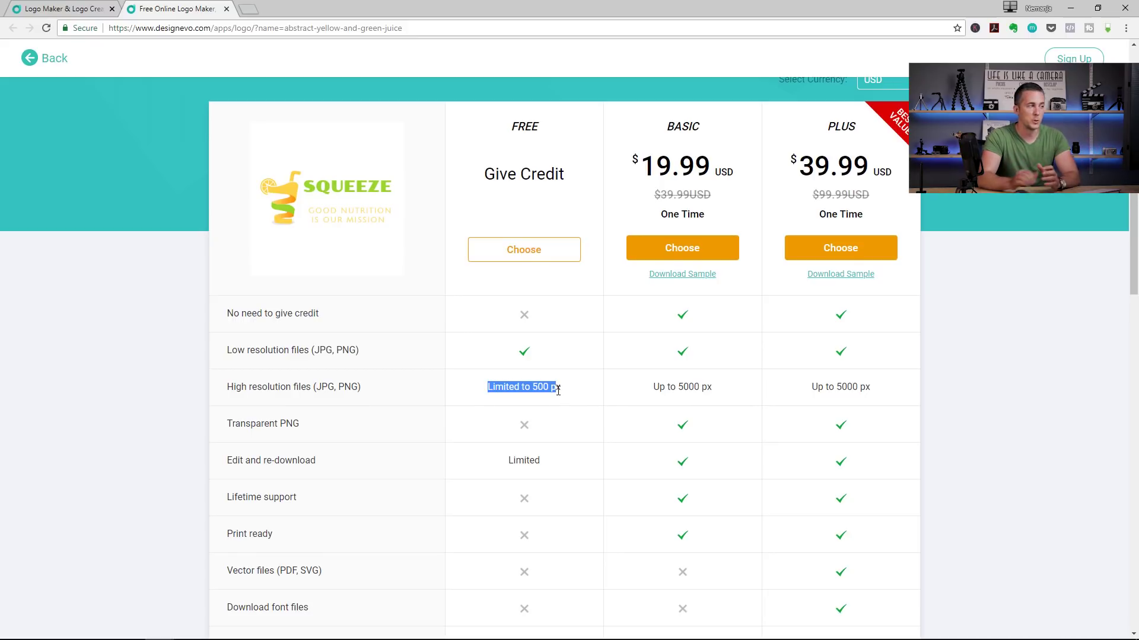
pyautogui.scroll(-1, 555, 394)
pyautogui.click(533, 368)
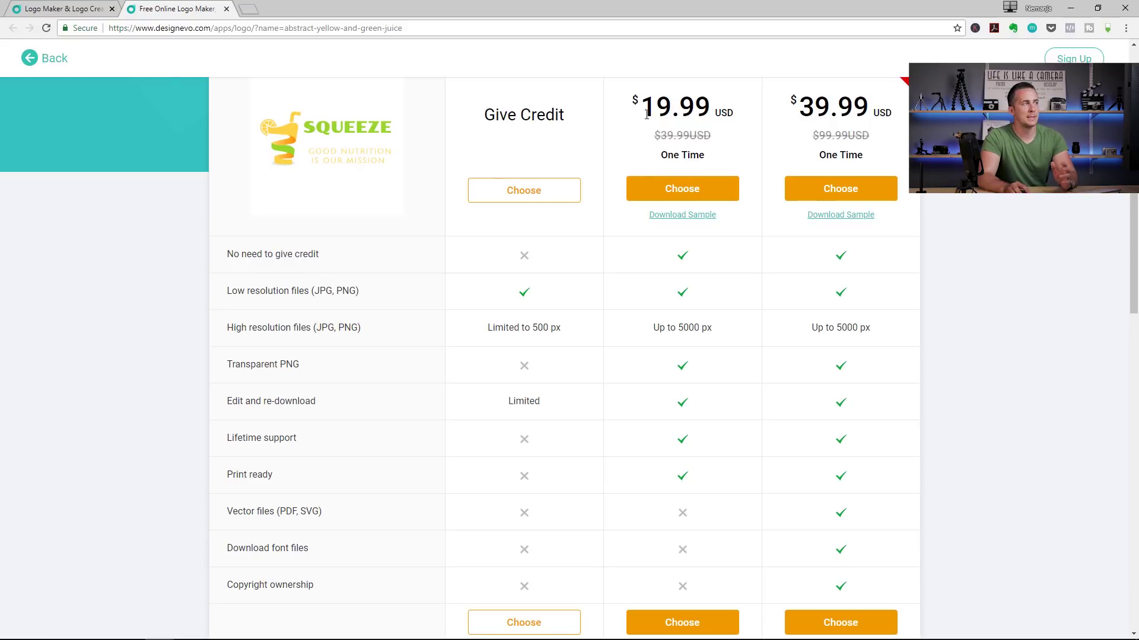
# - Highlight the Basic plan's $19.99 price, its Up to 5000 px size, and the Copyright ownership row
pyautogui.moveTo(646, 114); pyautogui.dragTo(705, 113)
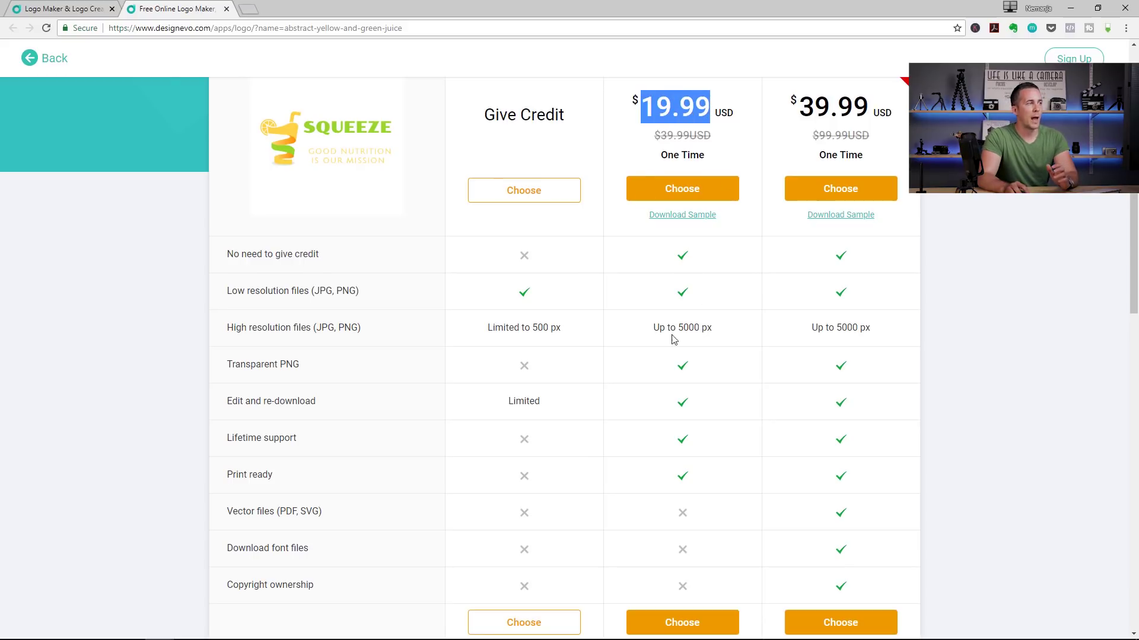
pyautogui.moveTo(653, 328); pyautogui.dragTo(723, 326)
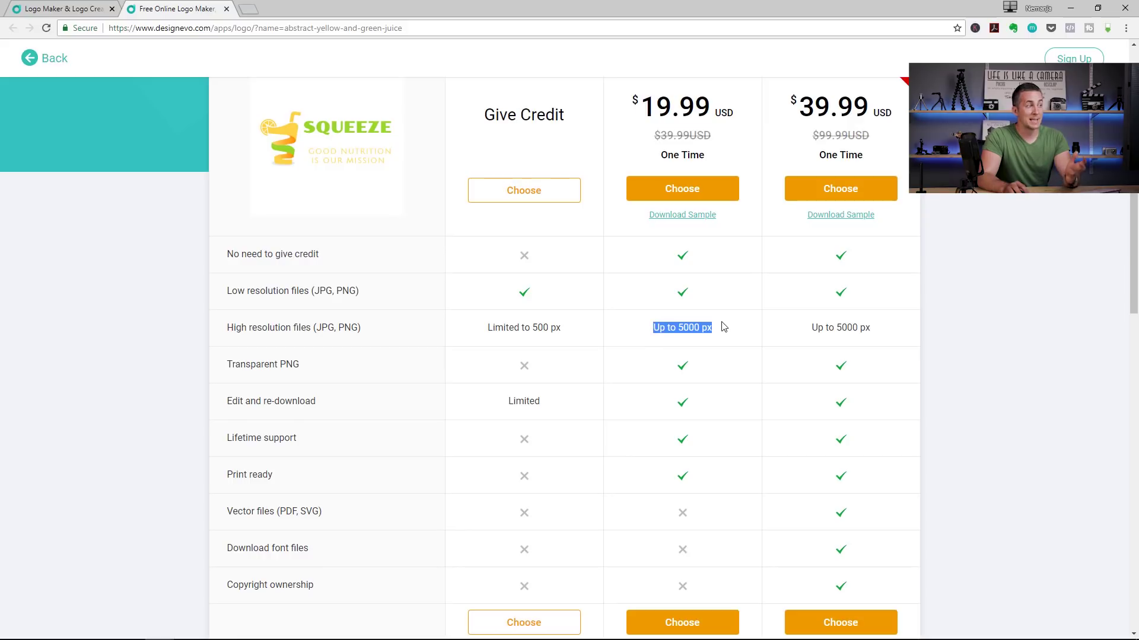
pyautogui.click(691, 366)
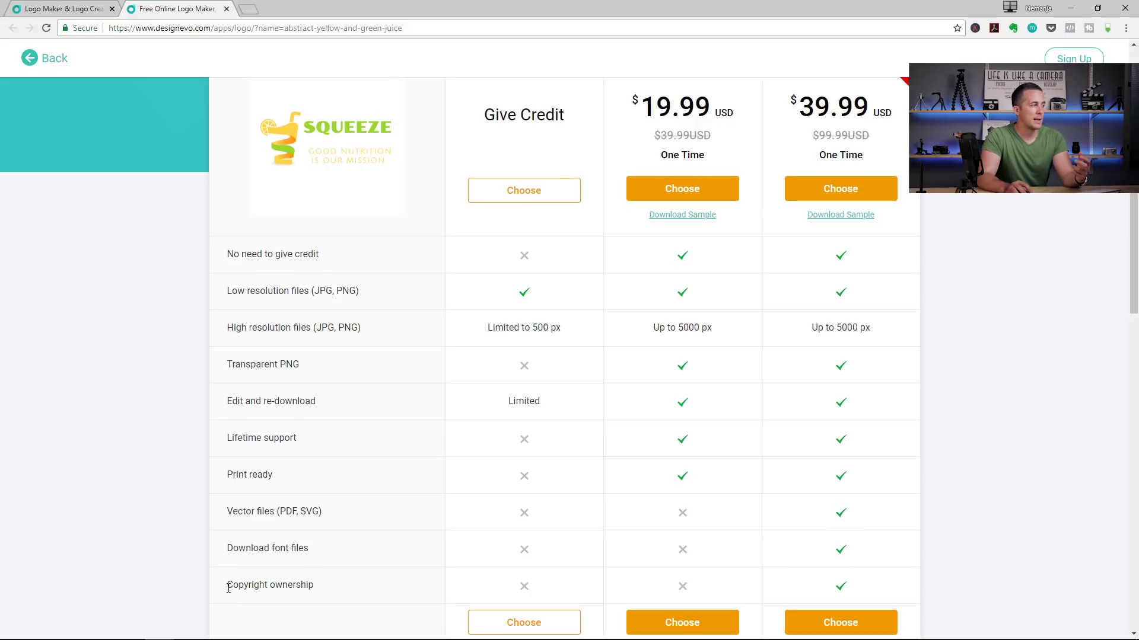
pyautogui.moveTo(227, 587); pyautogui.dragTo(328, 594)
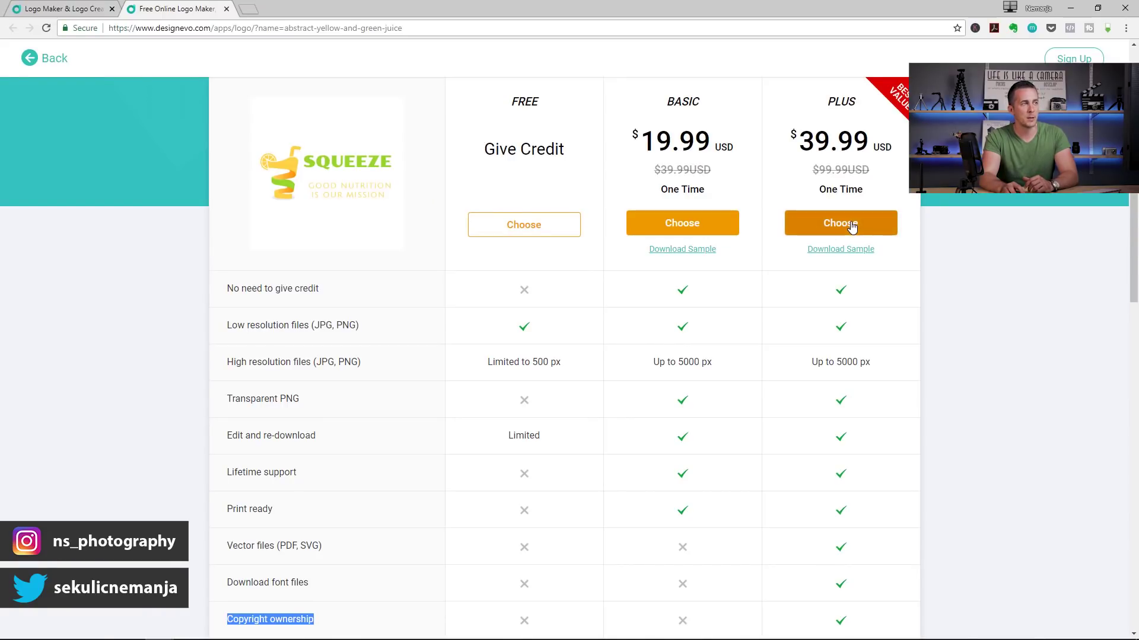
# - Choose the $39.99 Plus plan, sign up via Facebook, and reveal the checkout's coupon code field
pyautogui.click(851, 225)
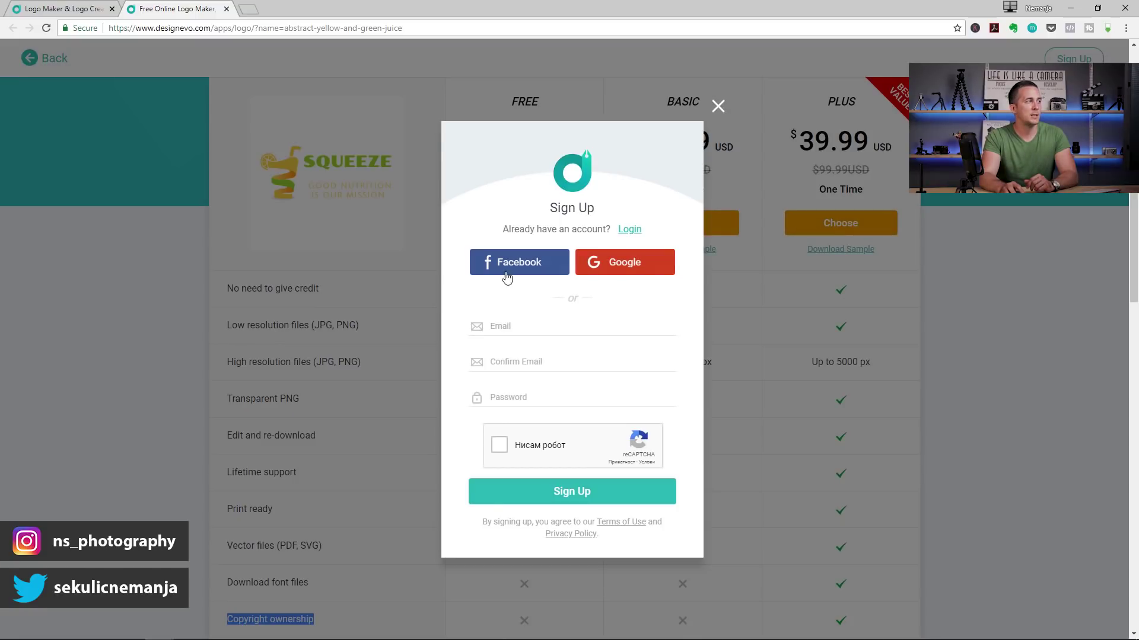
pyautogui.click(525, 262)
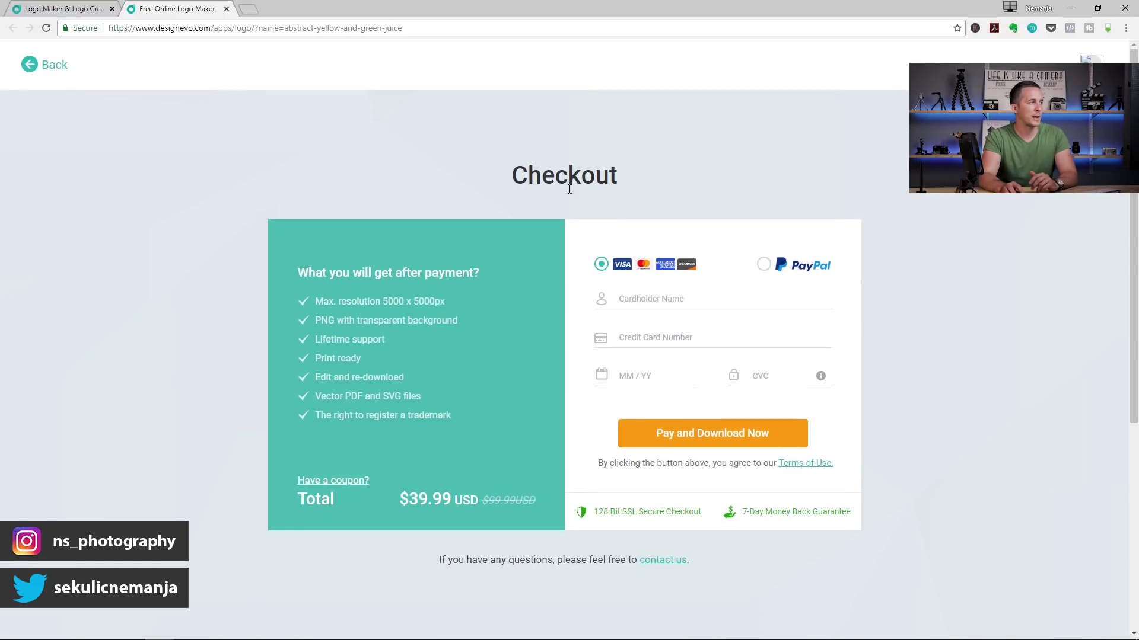
pyautogui.click(320, 484)
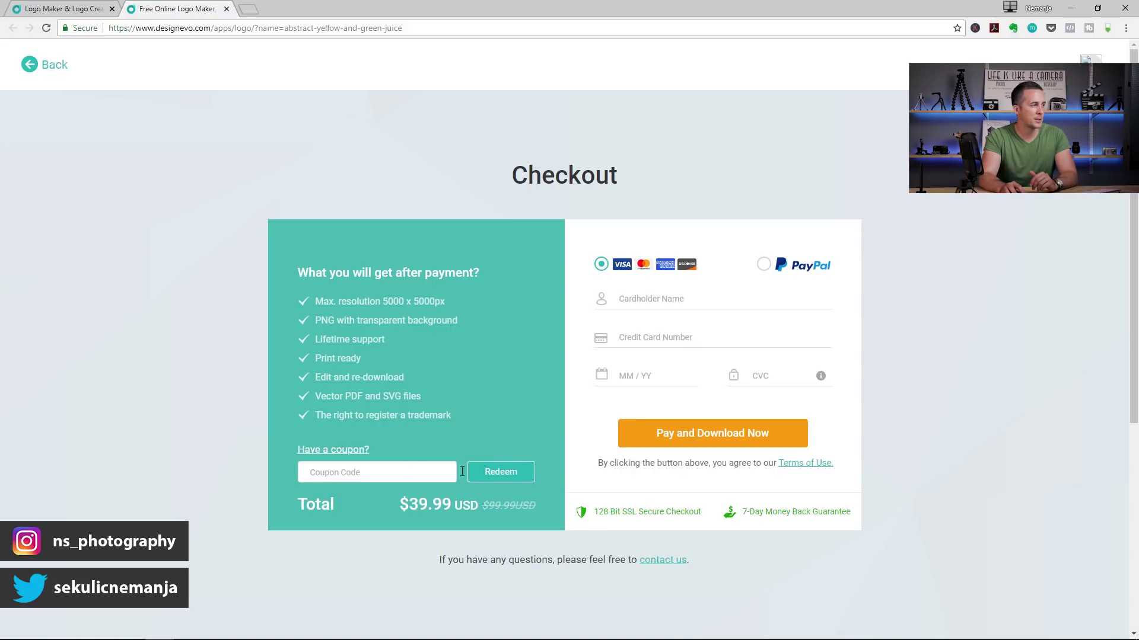
pyautogui.click(482, 477)
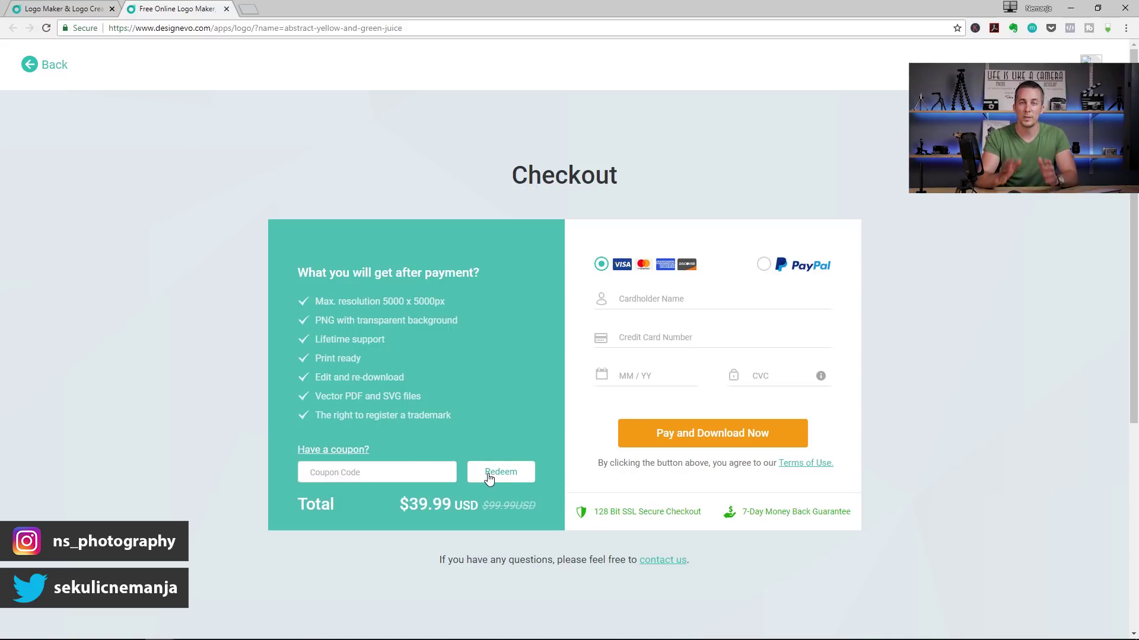